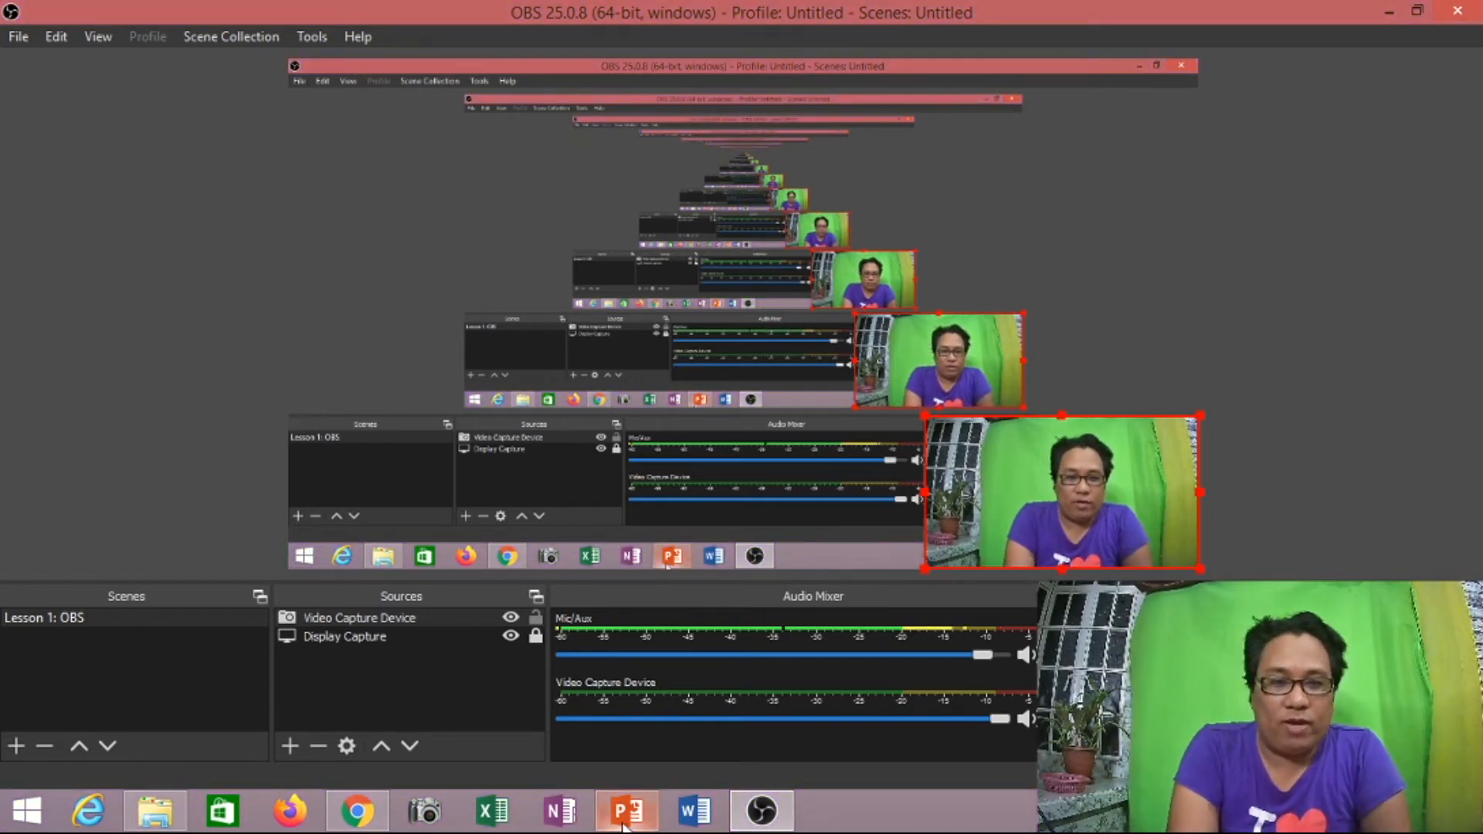
- Switch to PowerPoint and play the "How to record videolessons using obs" presentation full screen
{"action": "mouse_move", "coordinate": [638, 822]}
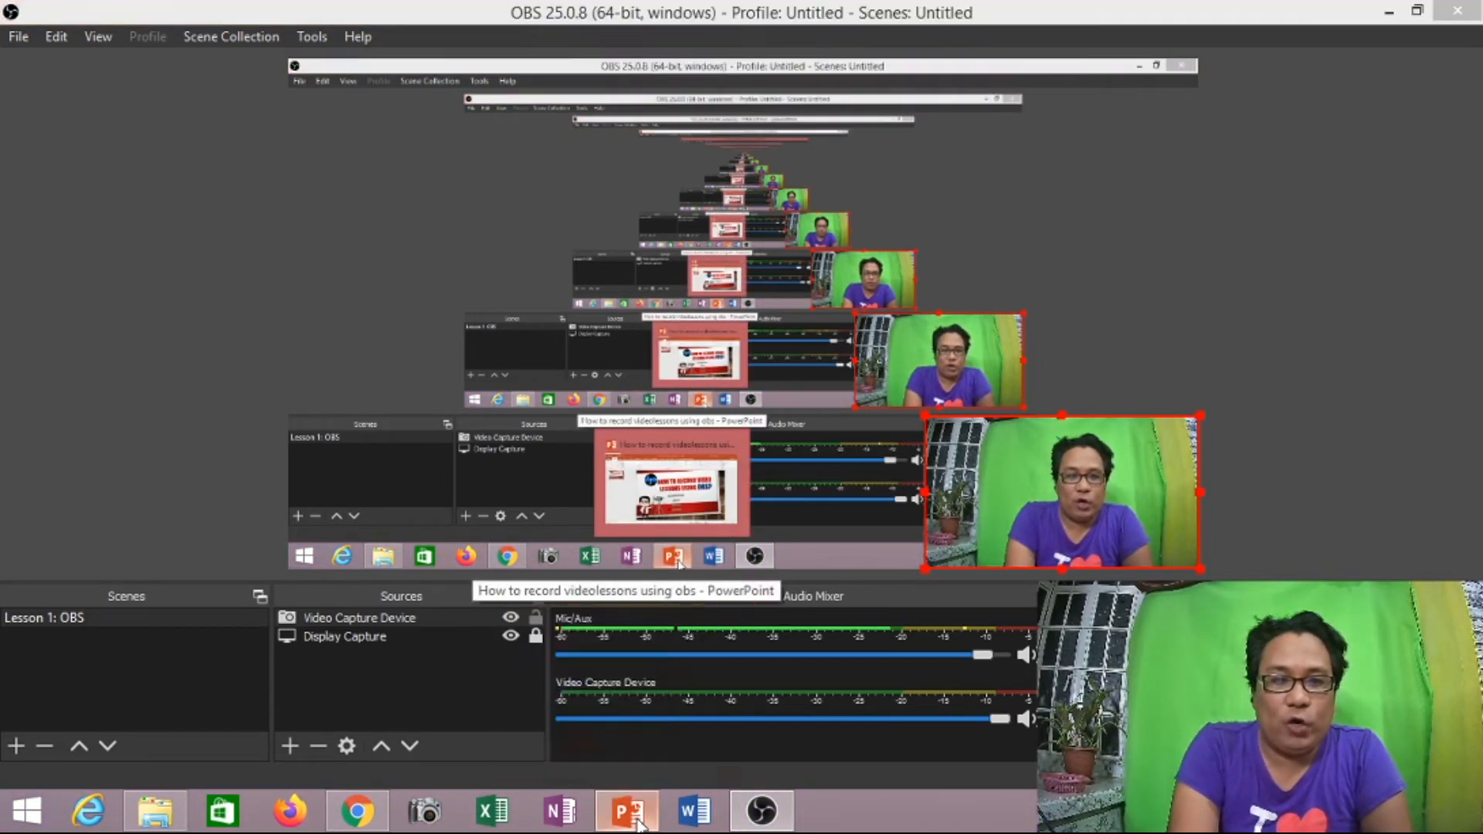
{"action": "left_click", "coordinate": [638, 822]}
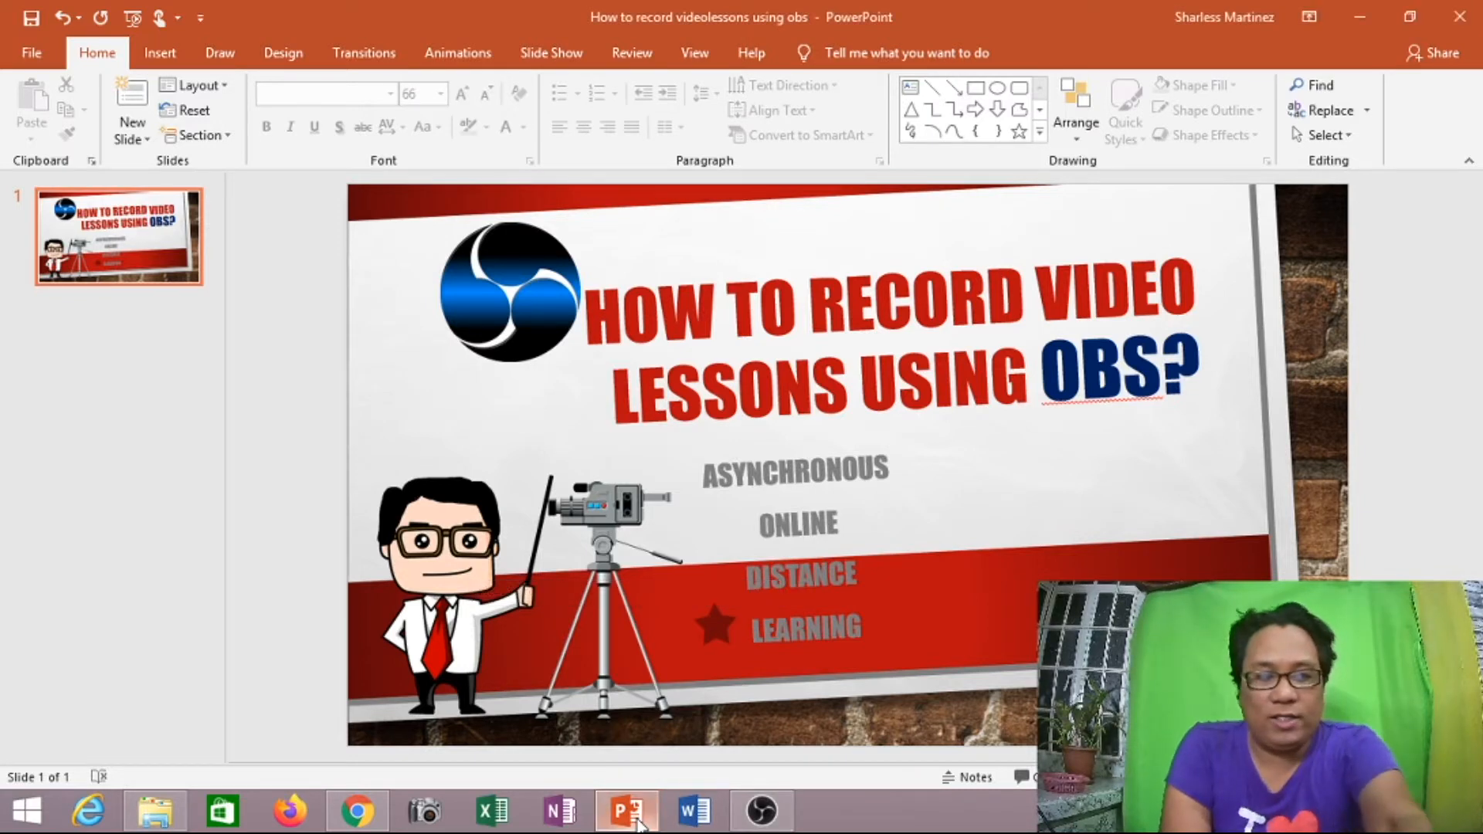
{"action": "key", "text": "F5"}
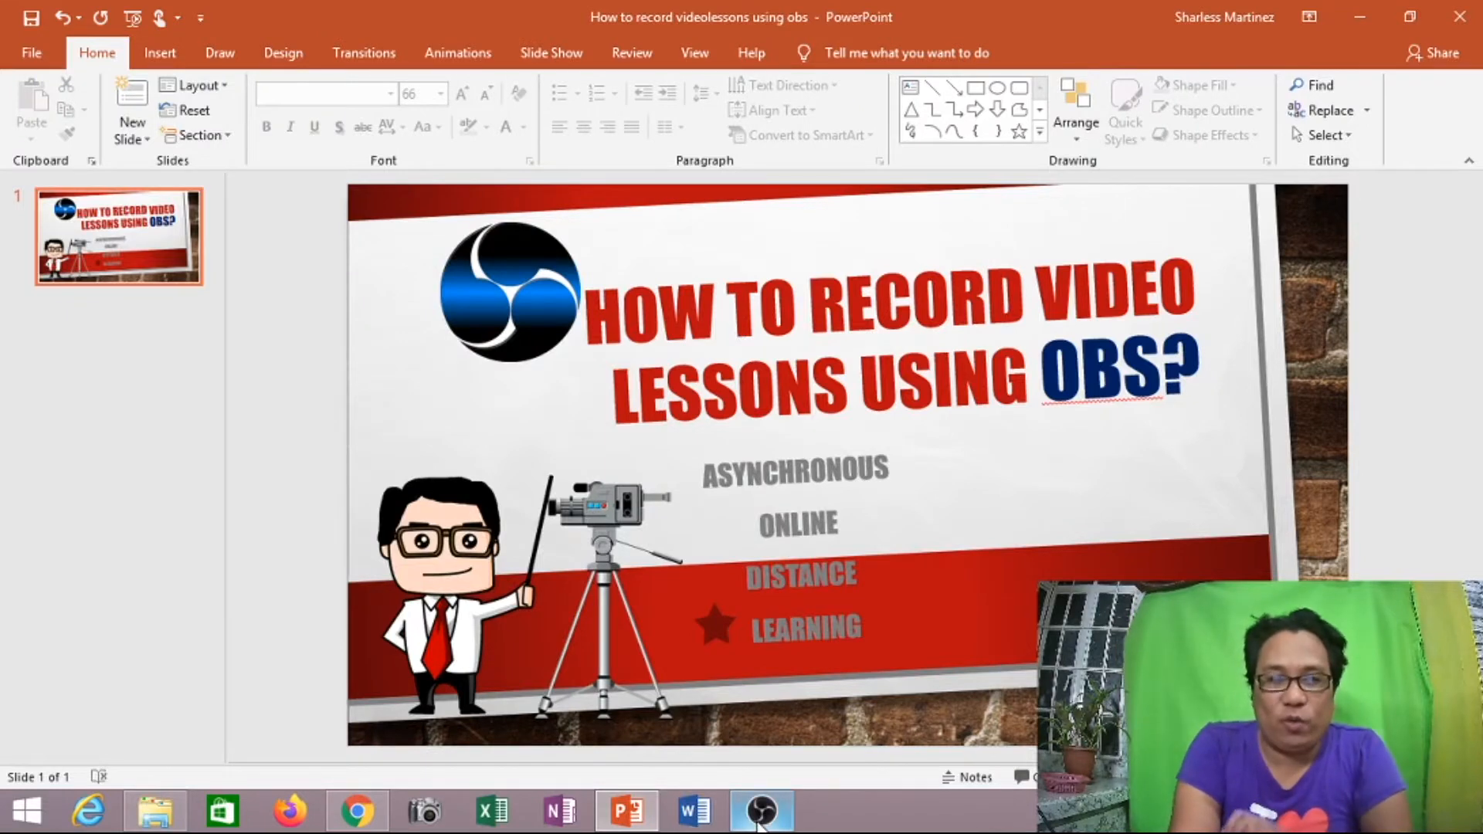
- Return to OBS, open the filters of the Video Capture Device source and reposition the filters window so it is fully accessible
{"action": "left_click", "coordinate": [758, 819]}
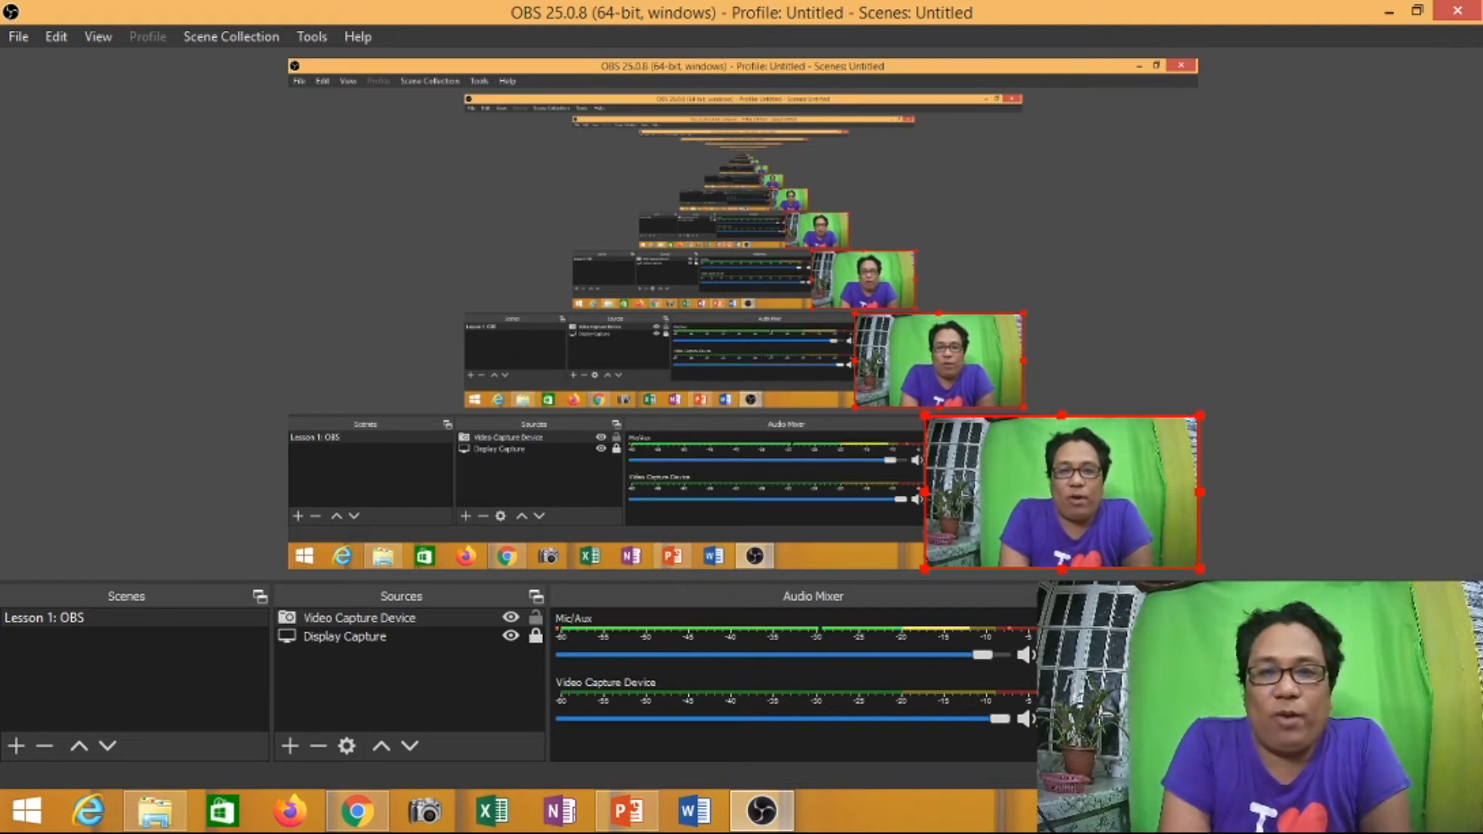
{"action": "right_click", "coordinate": [996, 479]}
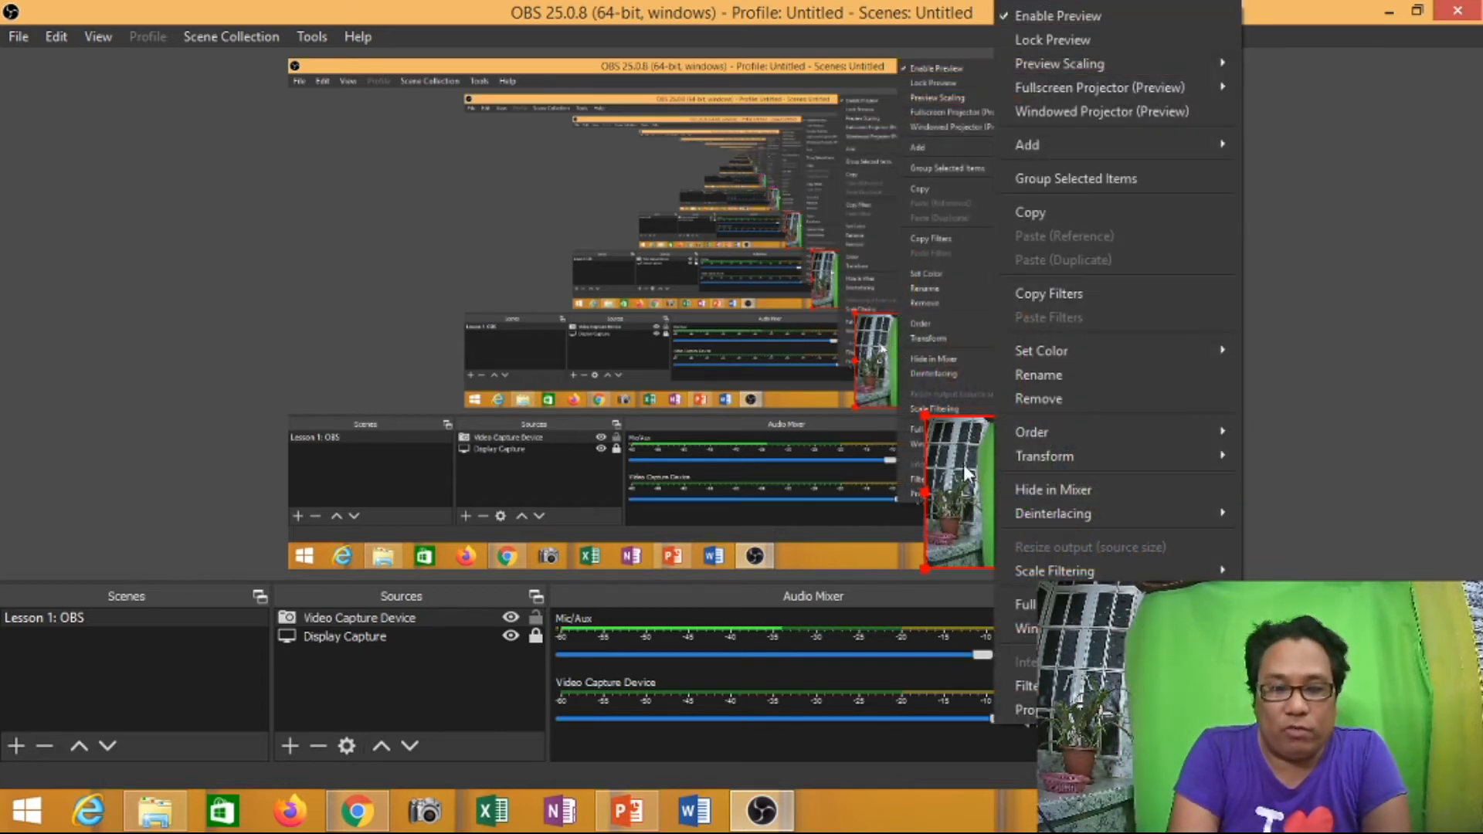
{"action": "left_click", "coordinate": [965, 474]}
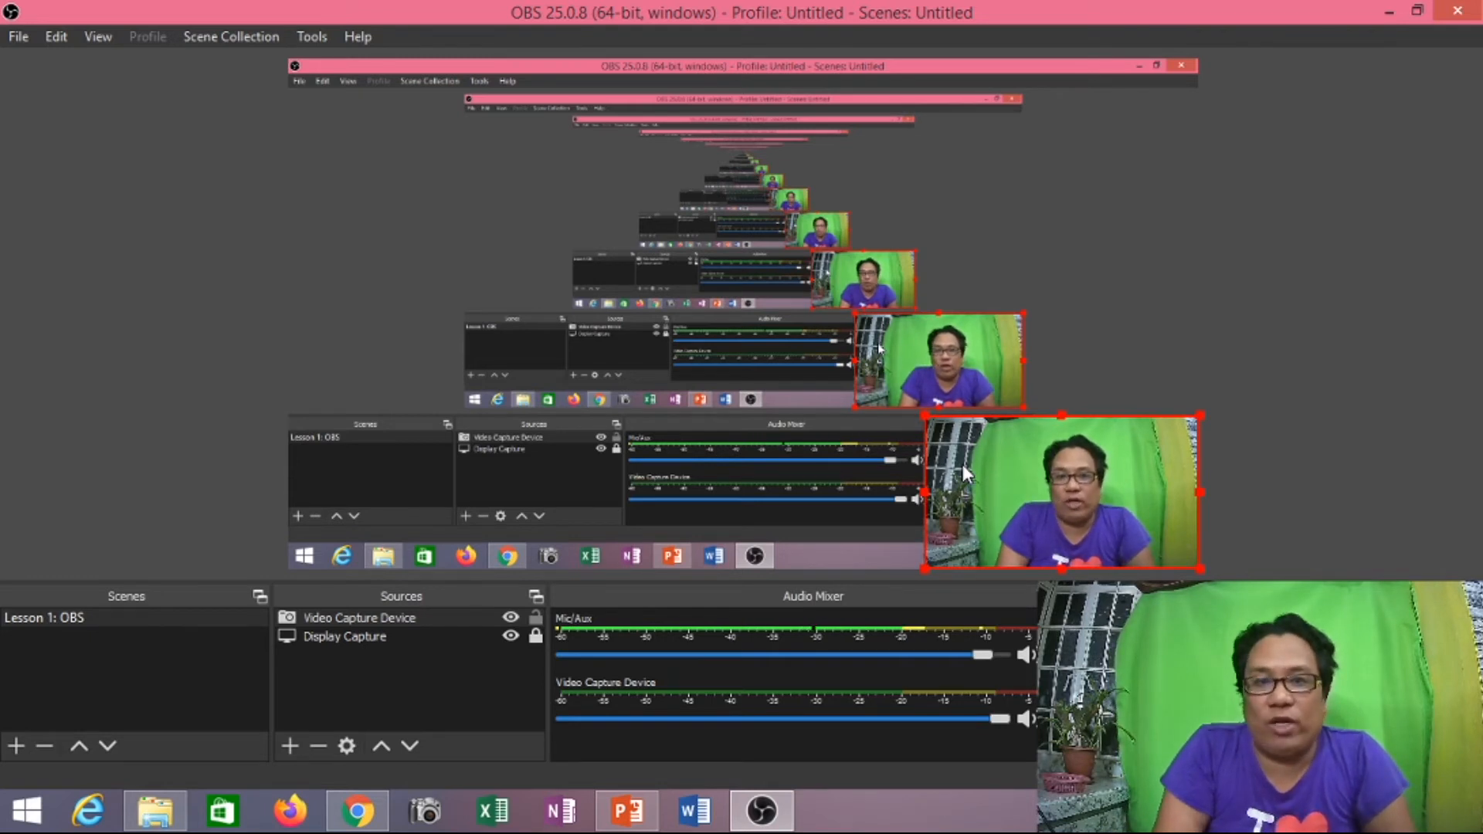
{"action": "right_click", "coordinate": [1035, 483]}
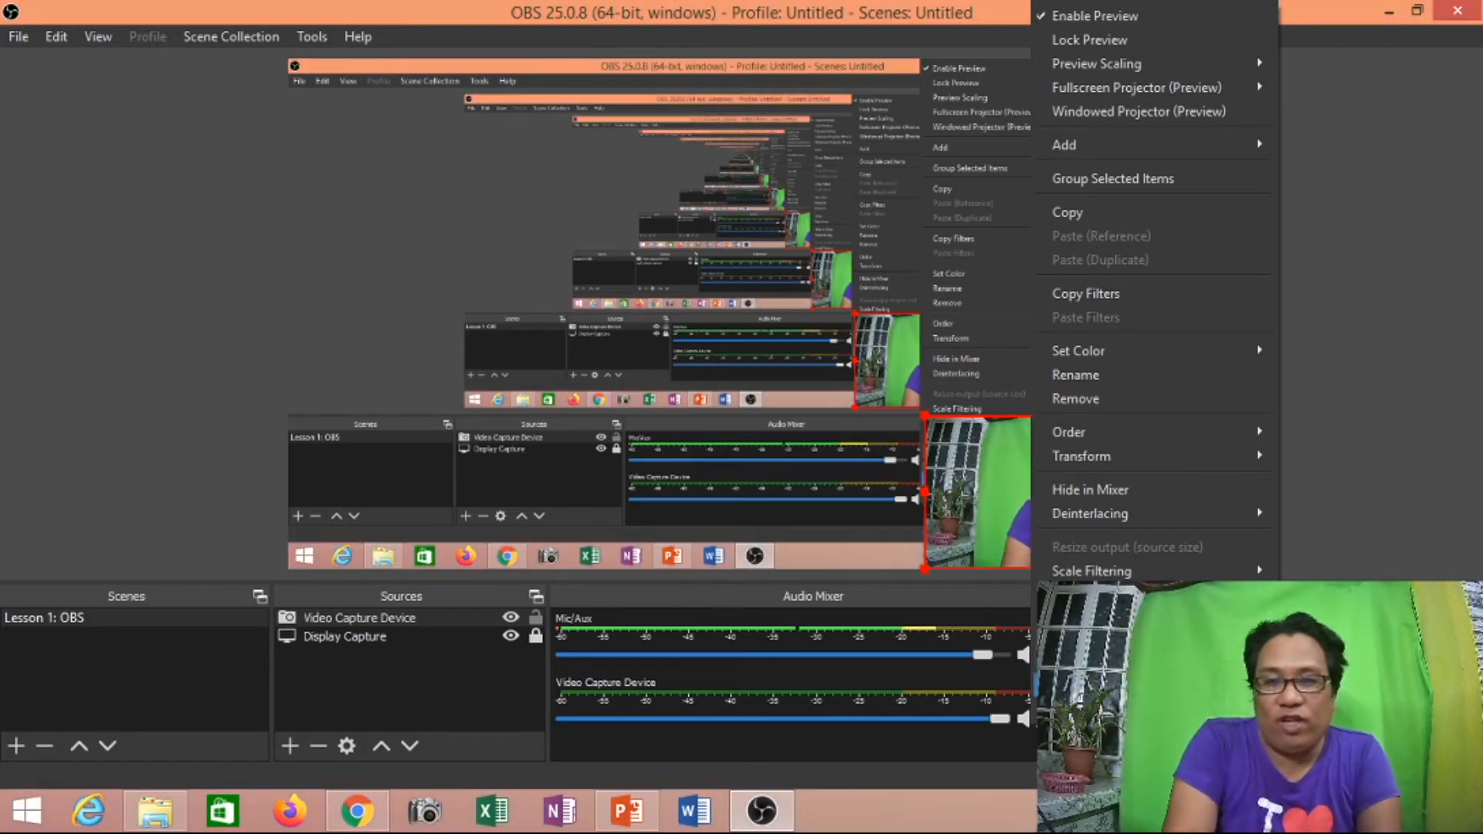
{"action": "left_click", "coordinate": [1074, 687]}
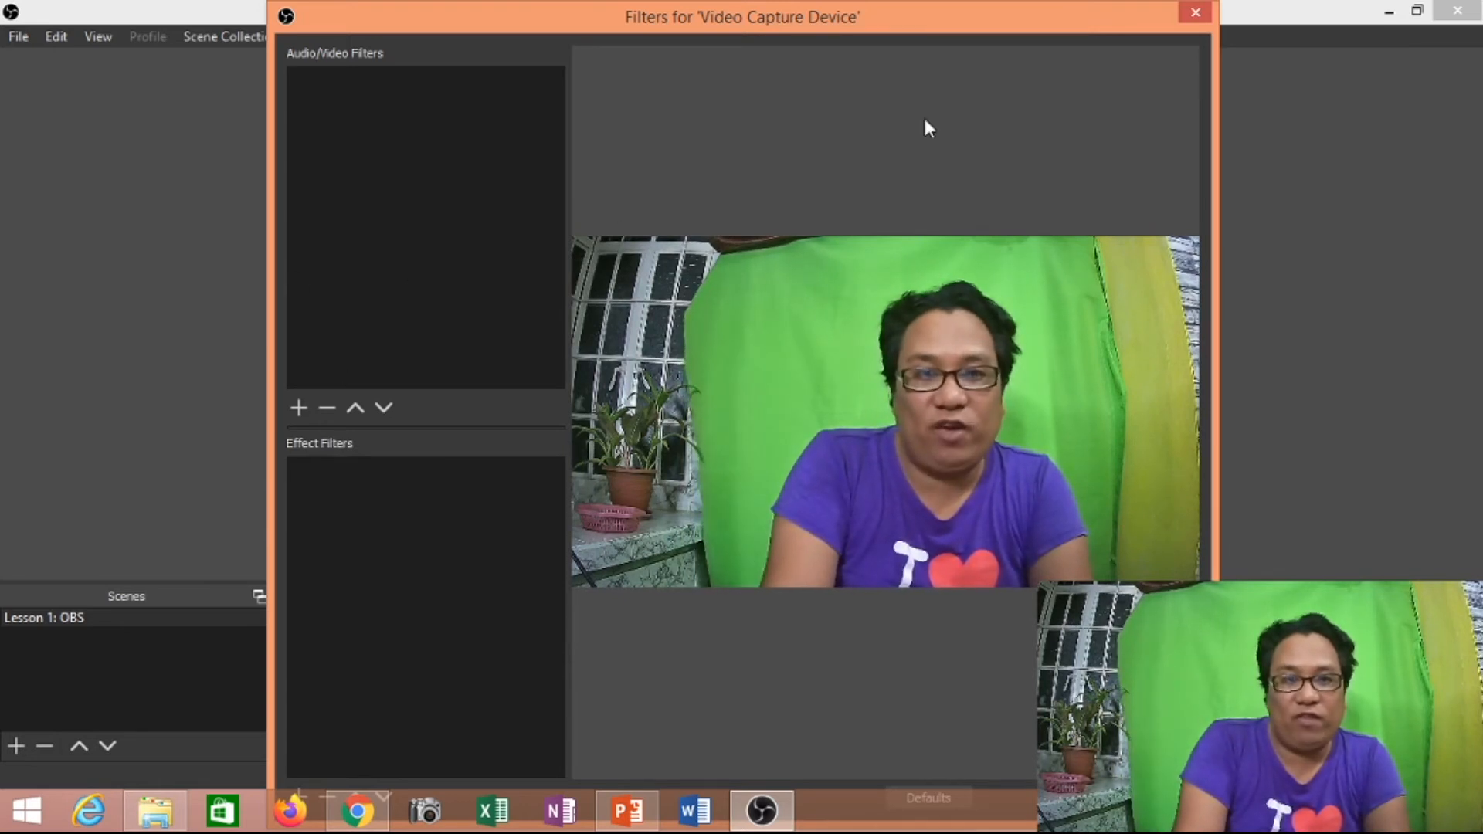
{"action": "left_click_drag", "start_coordinate": [1089, 6], "coordinate": [1031, 89]}
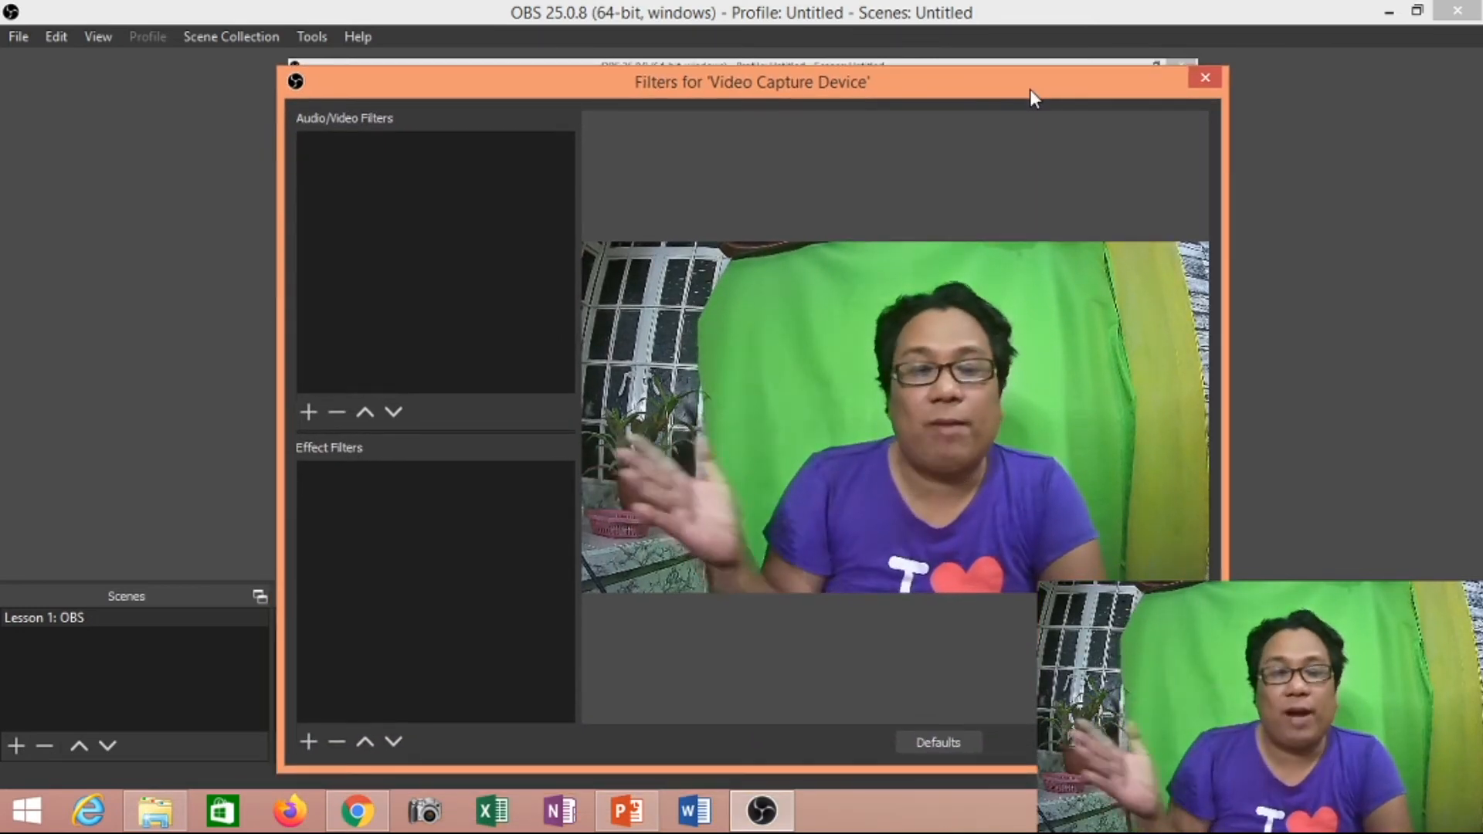
{"action": "mouse_move", "coordinate": [983, 86]}
{"action": "left_mouse_down"}
{"action": "mouse_move", "coordinate": [943, 67]}
{"action": "mouse_move", "coordinate": [975, 60]}
{"action": "left_mouse_up"}
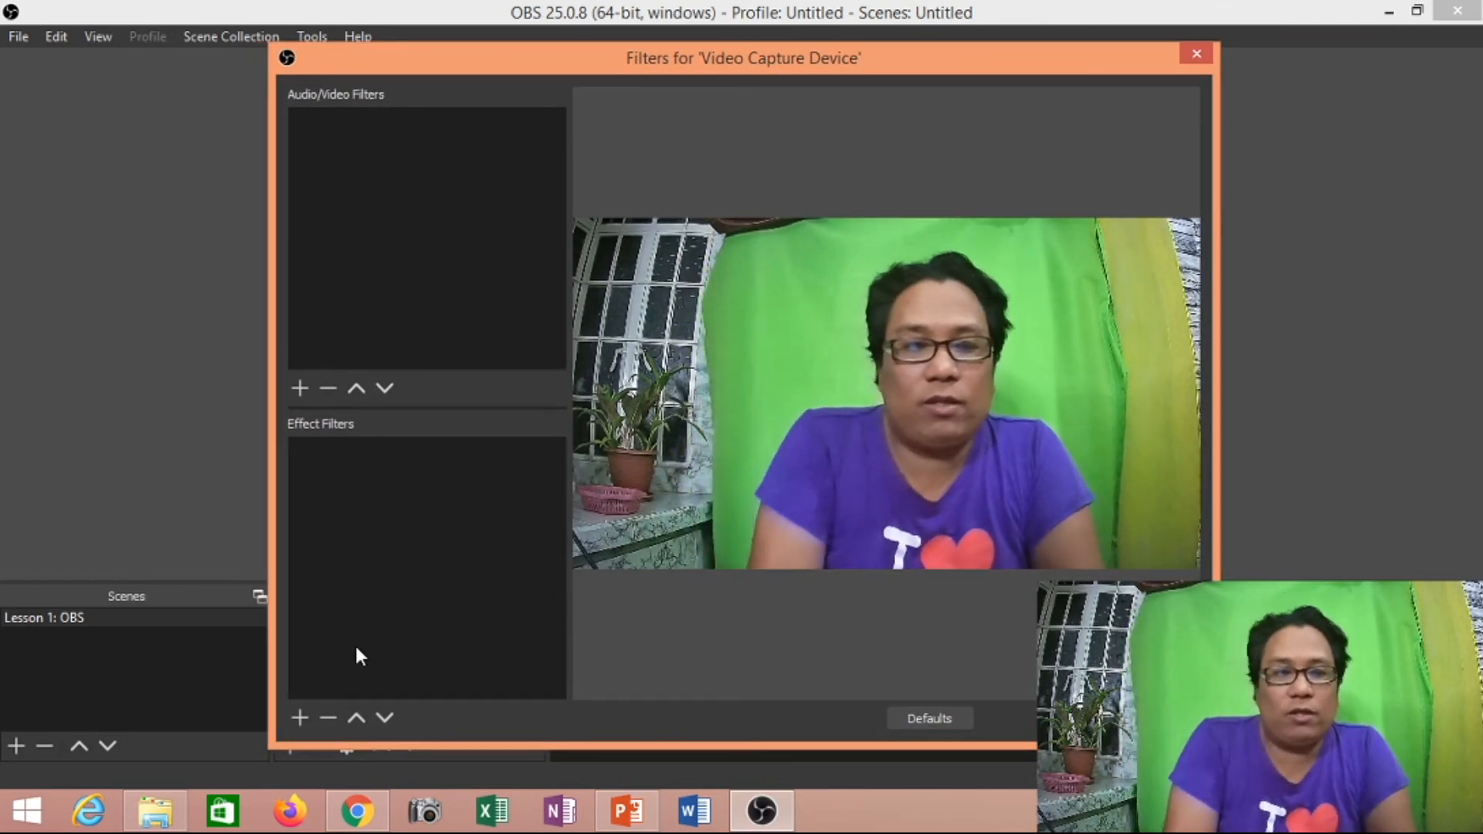
{"action": "left_click_drag", "start_coordinate": [995, 67], "coordinate": [992, 73]}
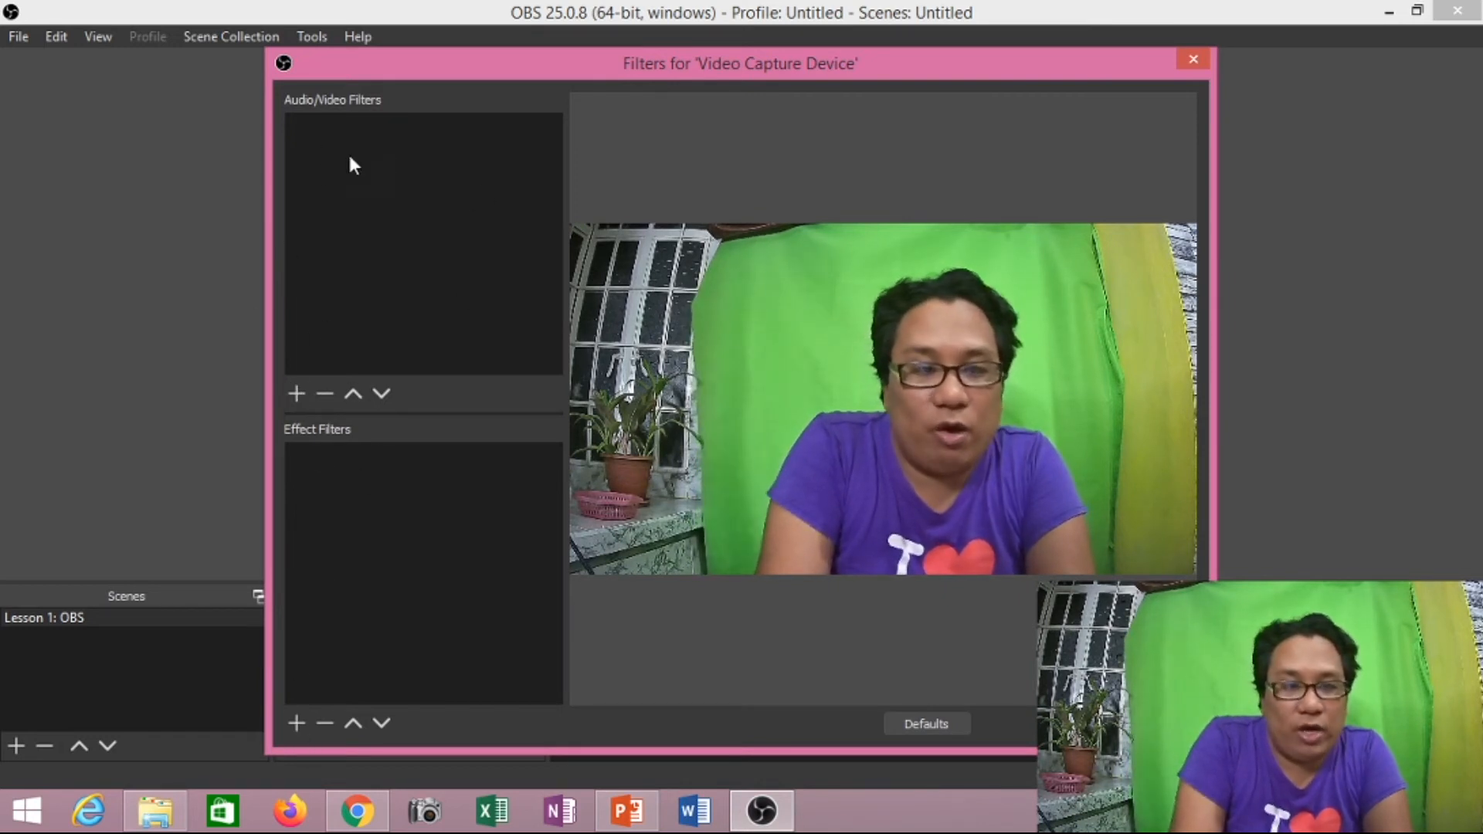
- Add a Crop/Pad effect filter to the Video Capture Device, keeping the default filter name
{"action": "left_click", "coordinate": [297, 723]}
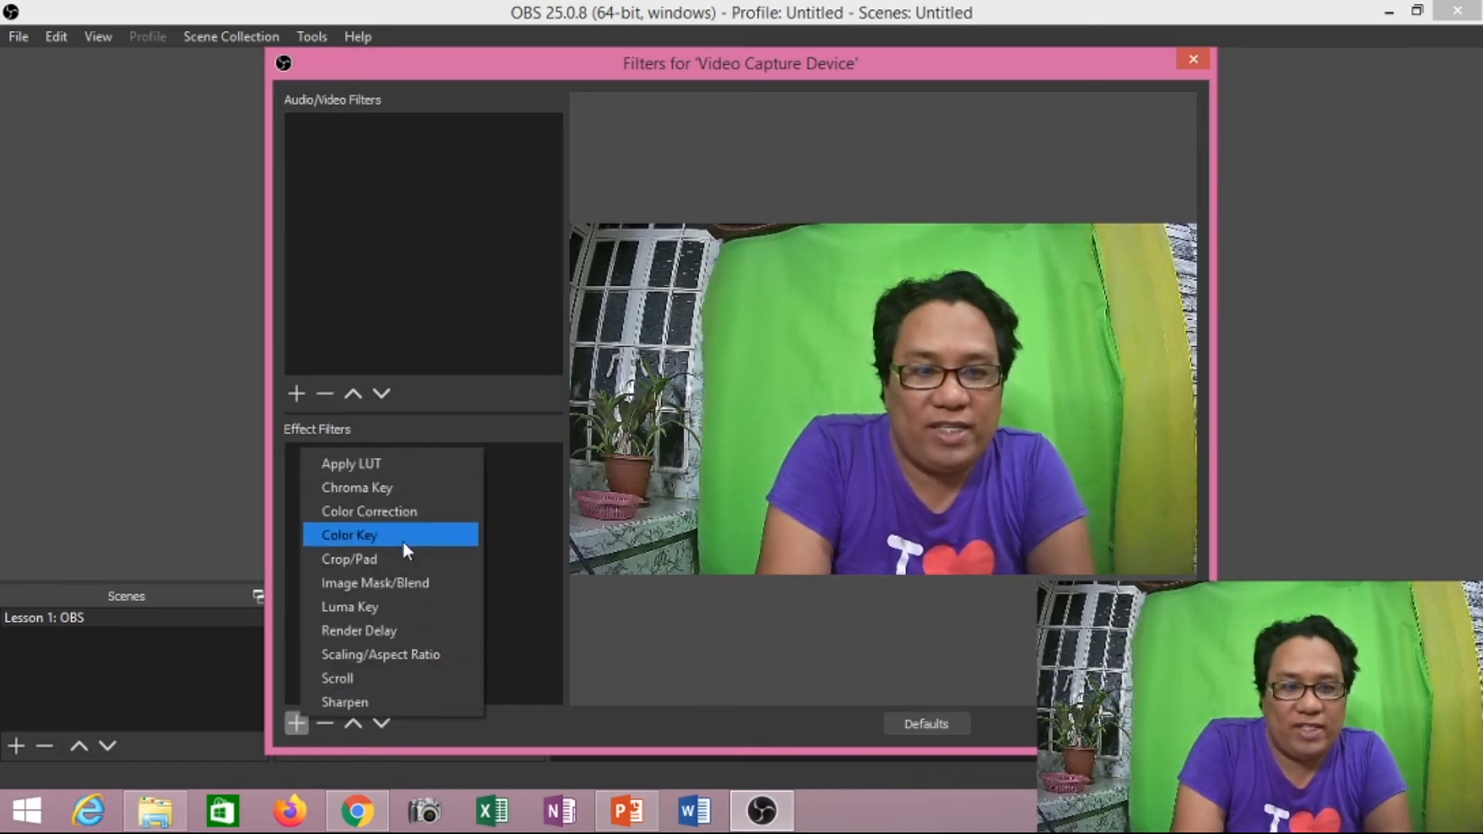
{"action": "left_click", "coordinate": [349, 560]}
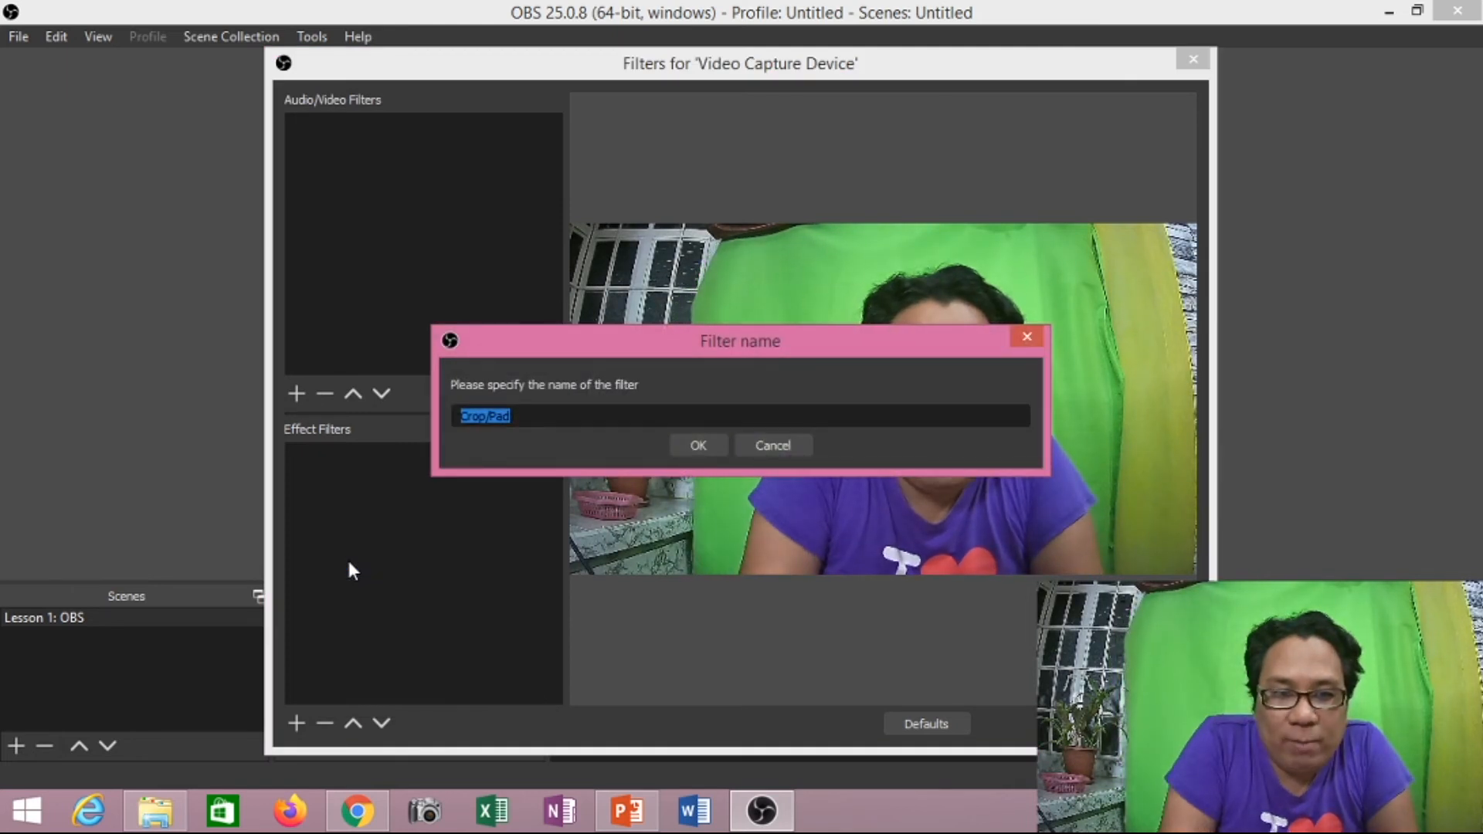
{"action": "left_click", "coordinate": [703, 448]}
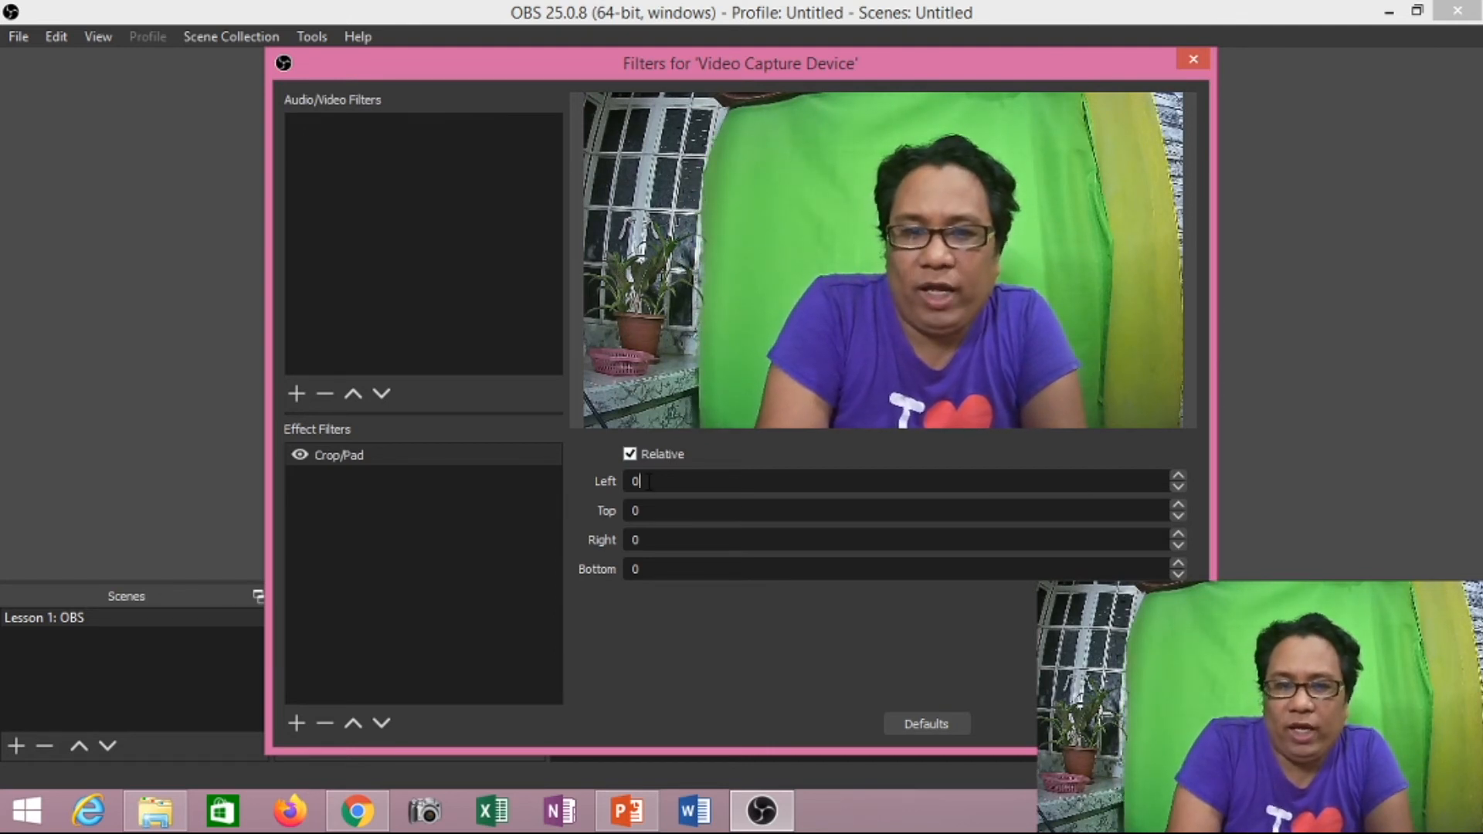
- Set the Crop/Pad filter's left crop to 450 and its right crop to 400
{"action": "key", "text": "BackSpace"}
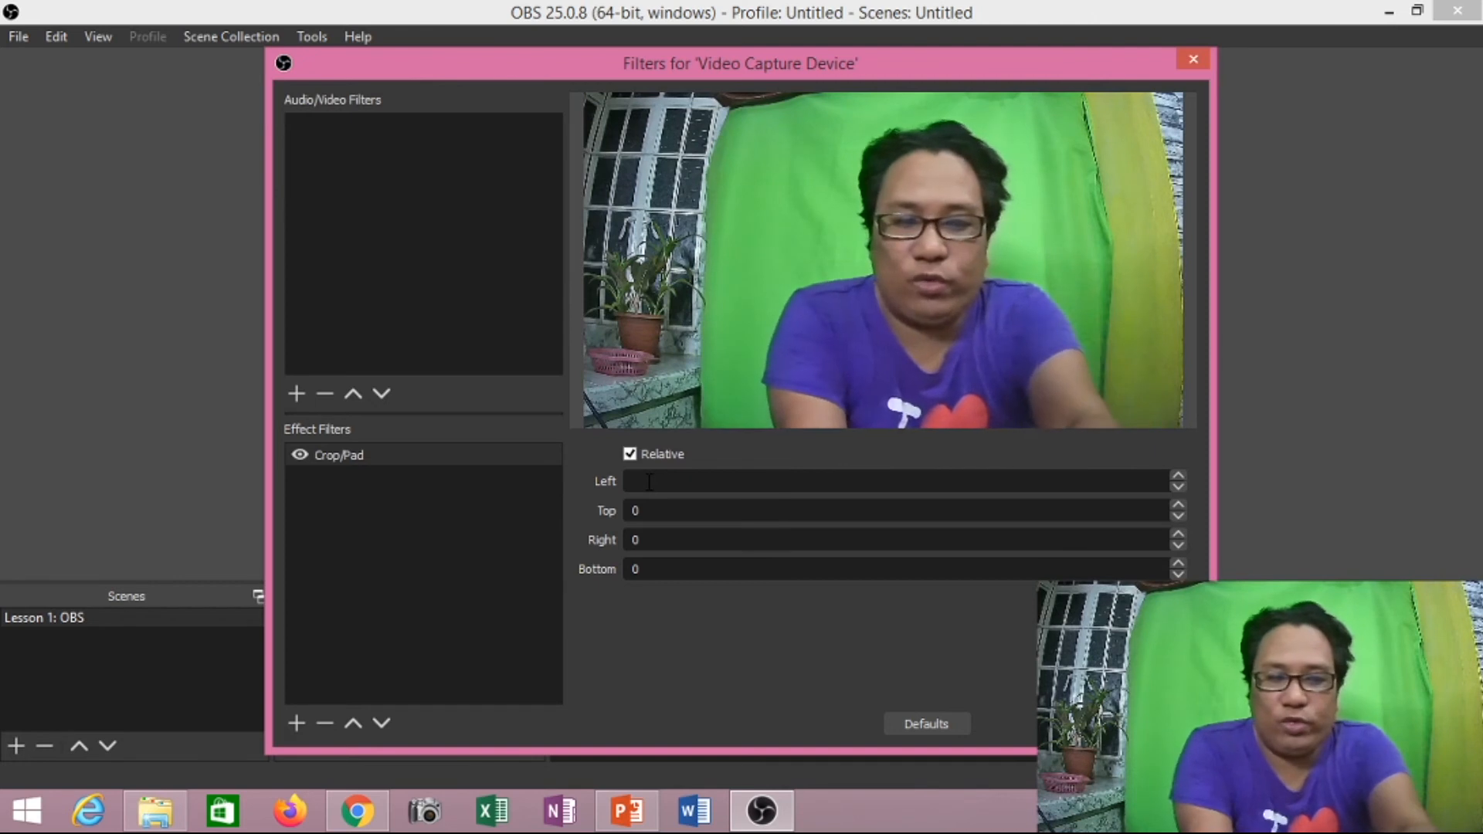
{"action": "type", "text": "450"}
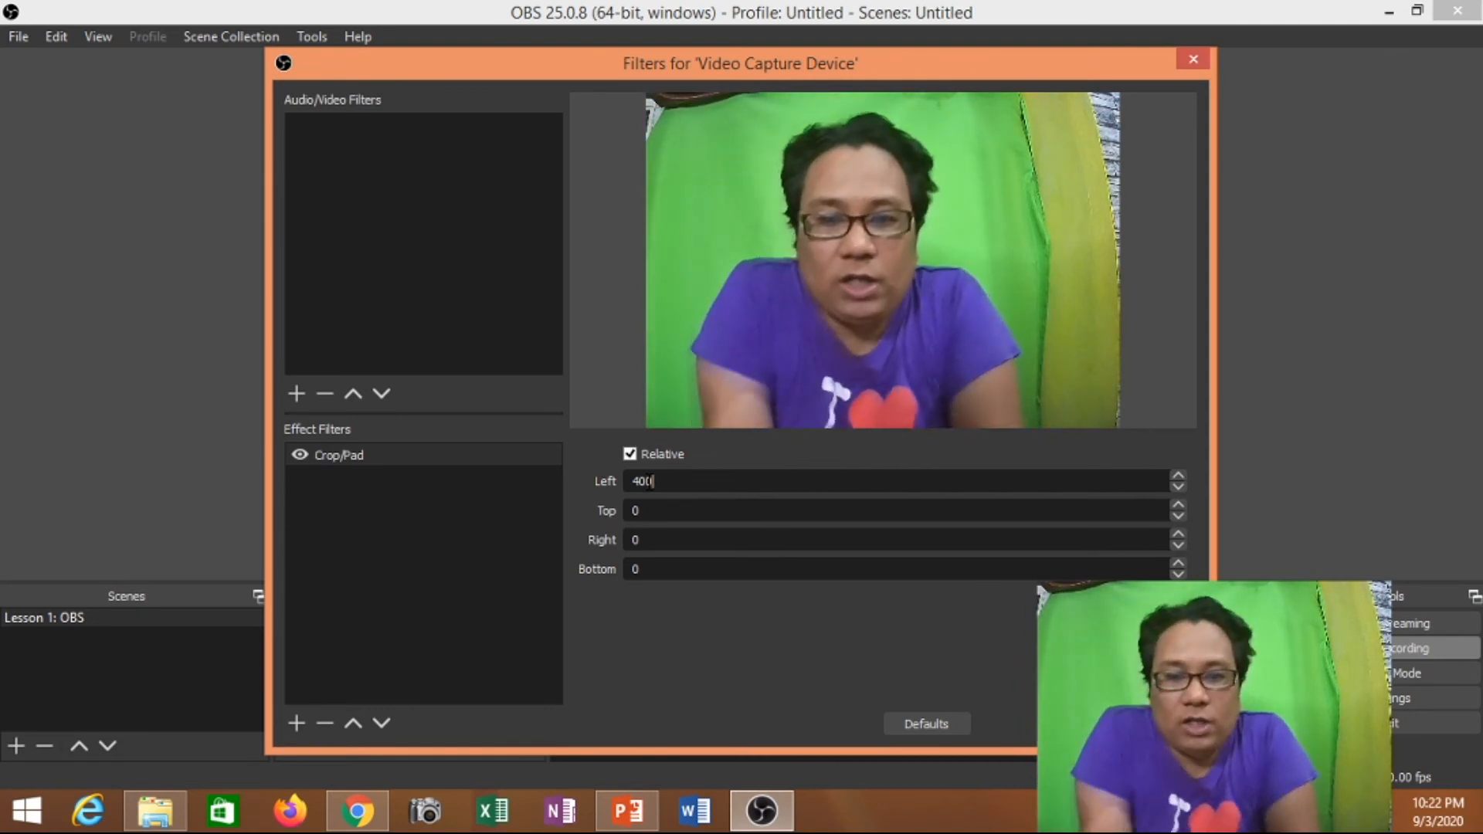
{"action": "key", "text": "BackSpace"}
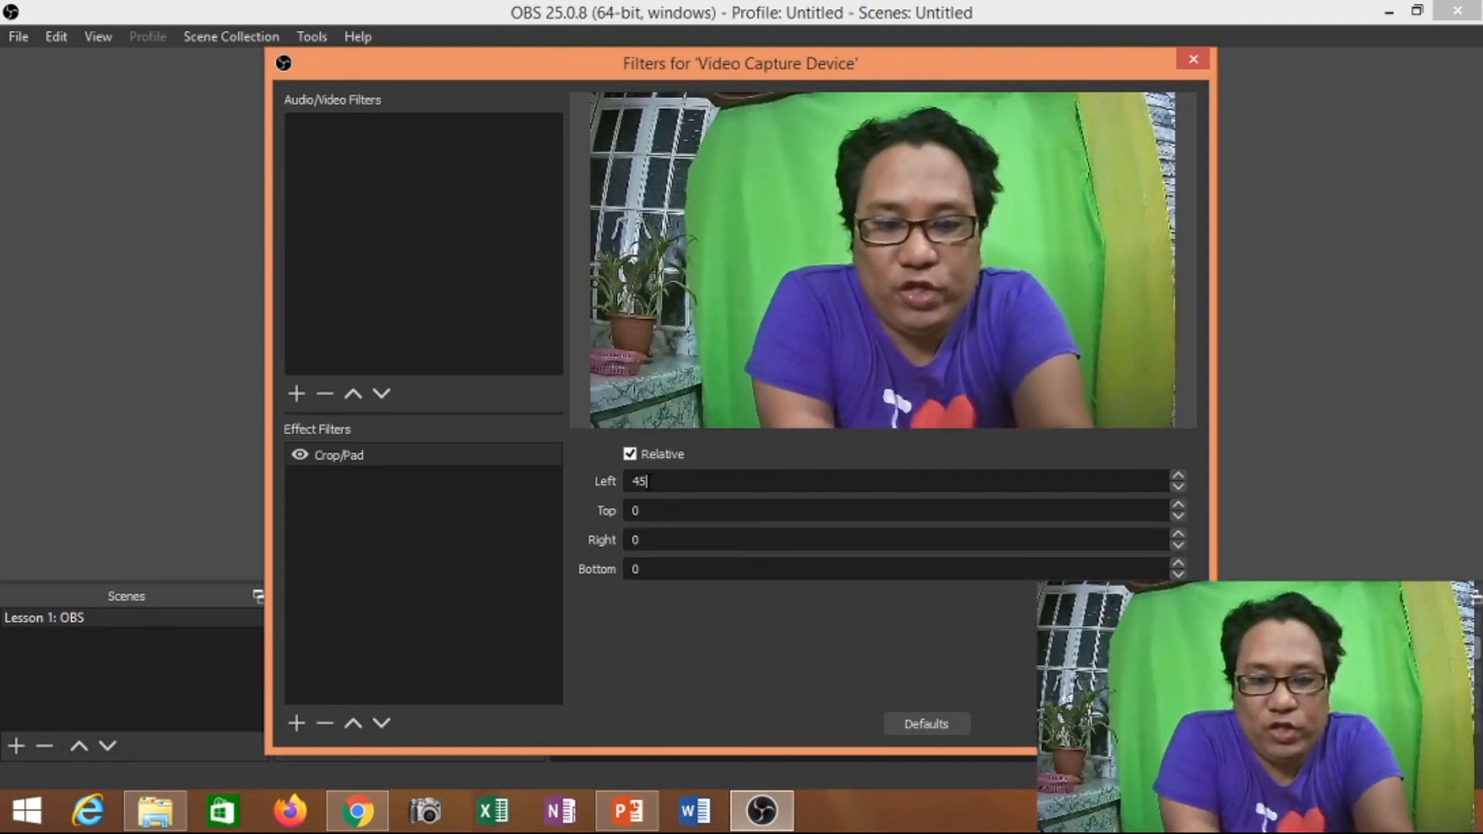
{"action": "type", "text": "5"}
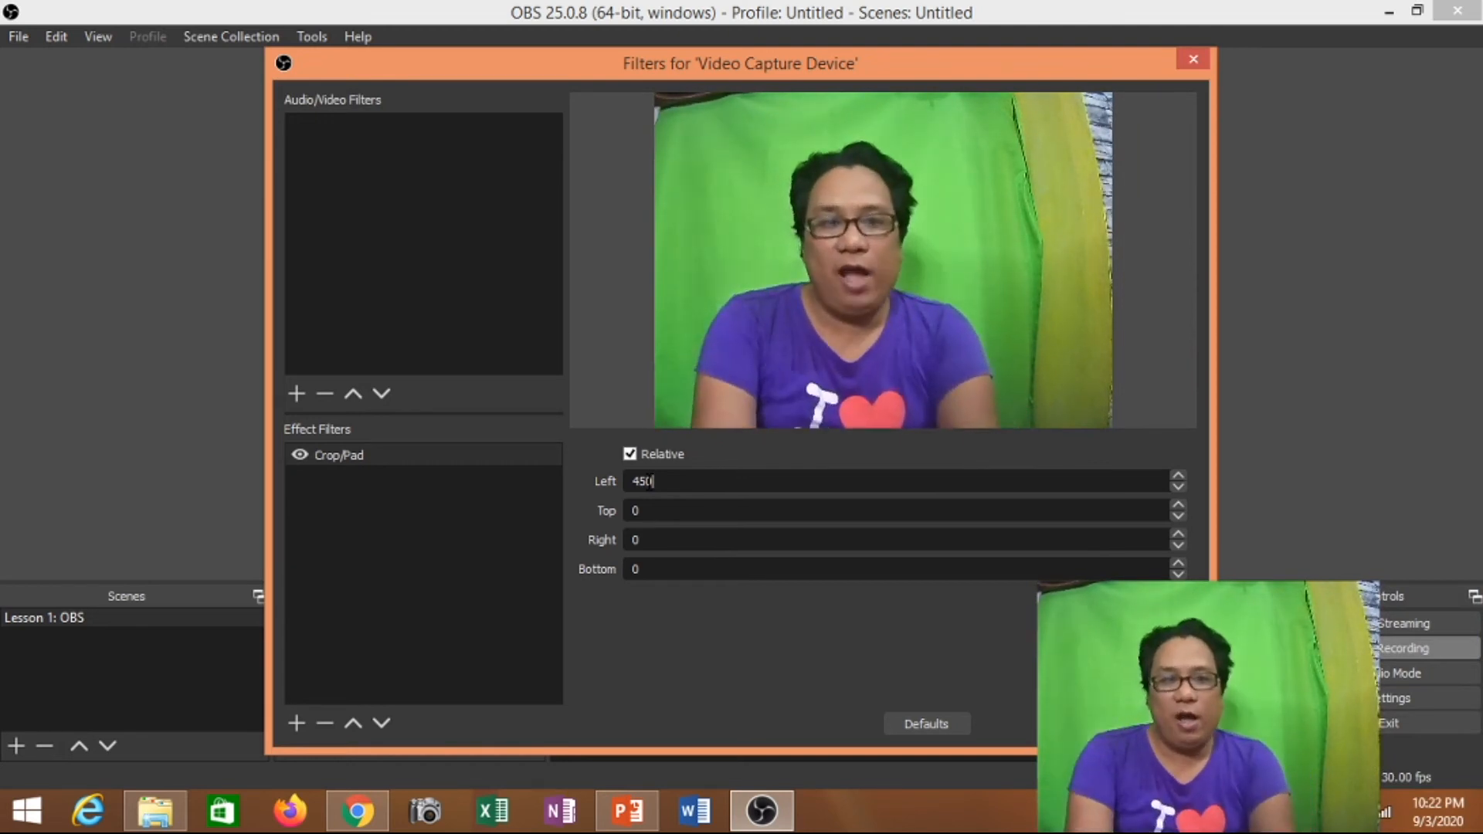
{"action": "key", "text": "BackSpace"}
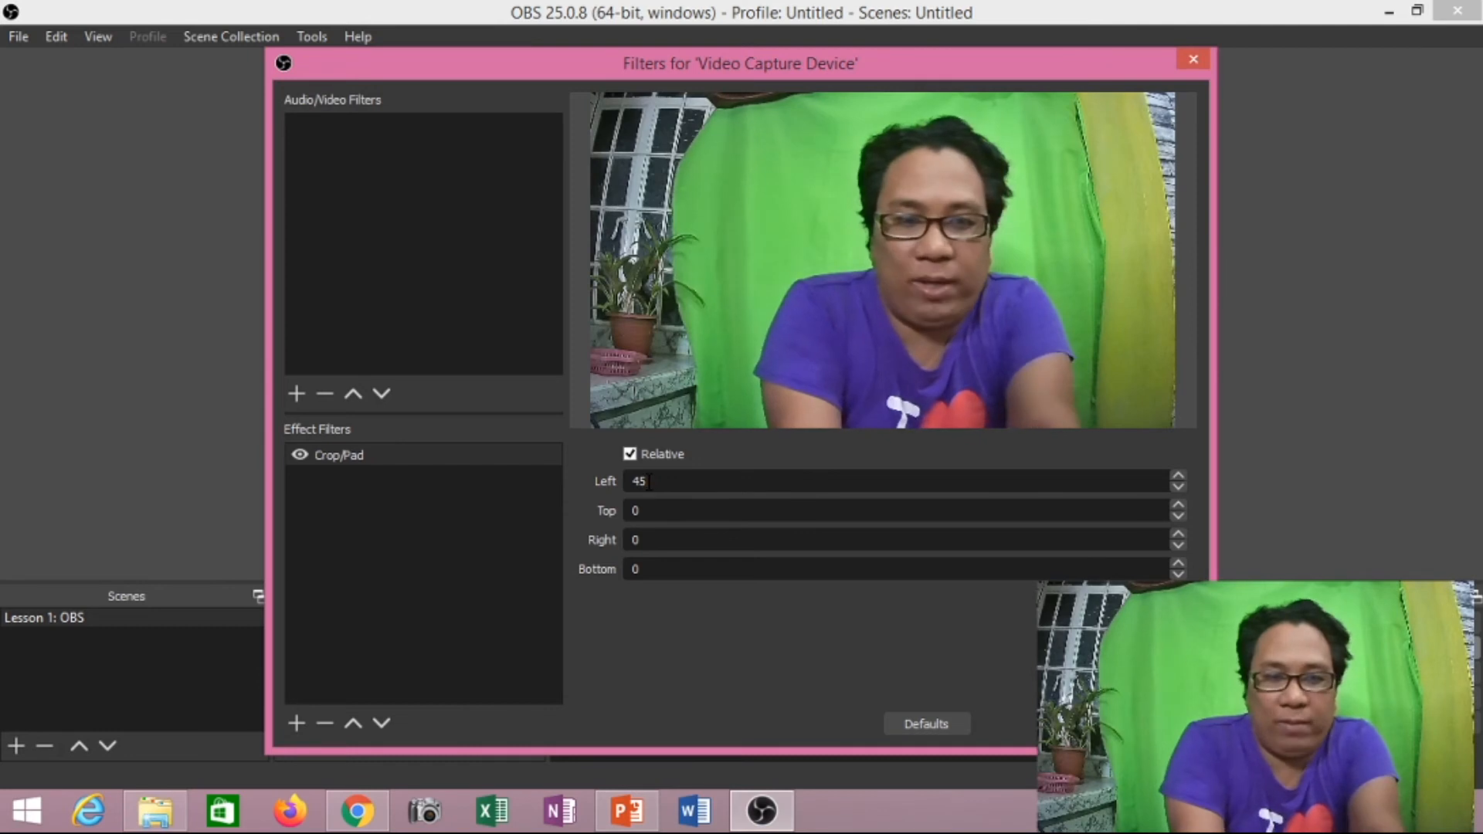
{"action": "type", "text": "4"}
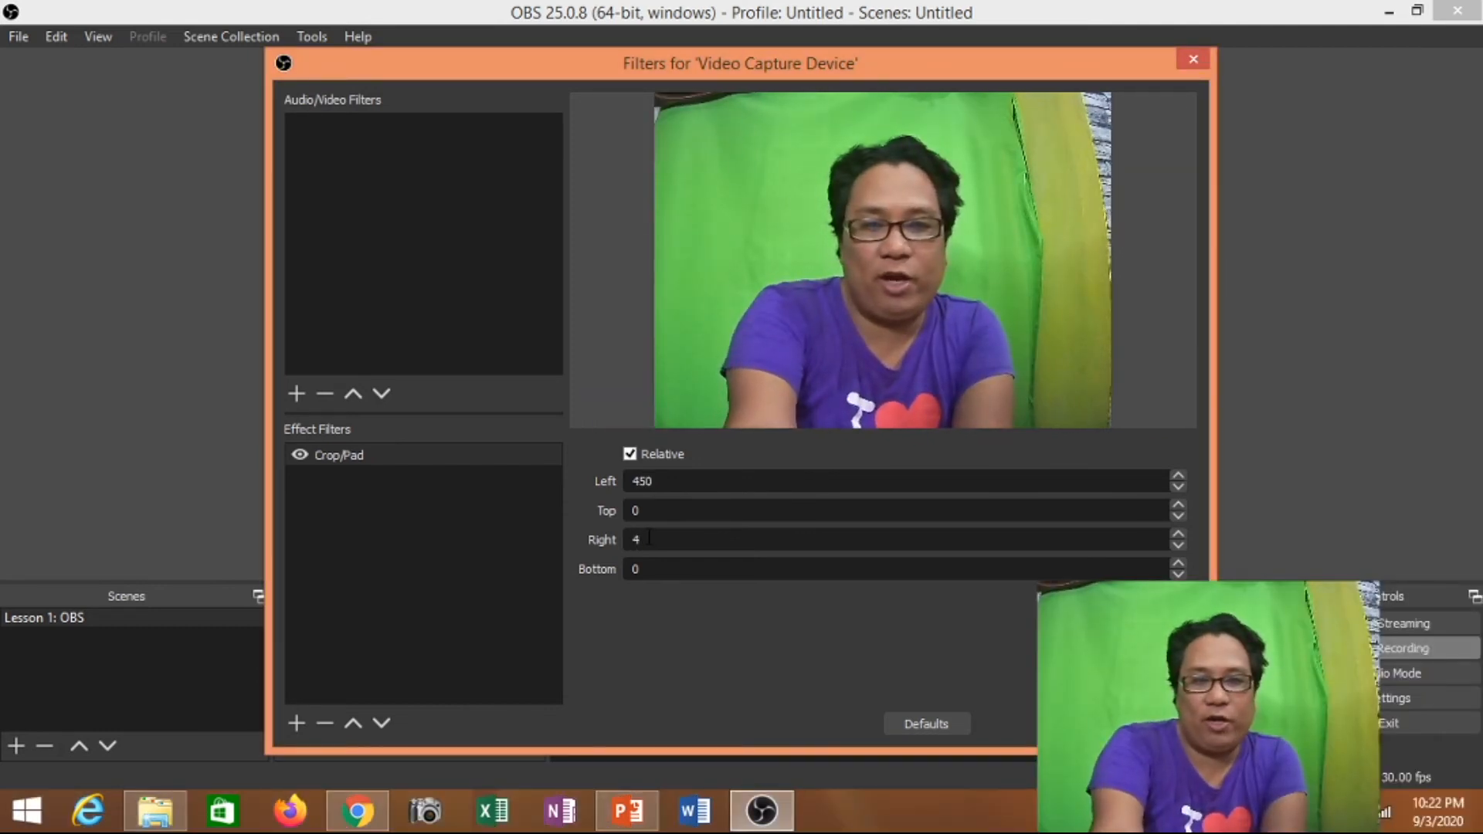
{"action": "type", "text": "00"}
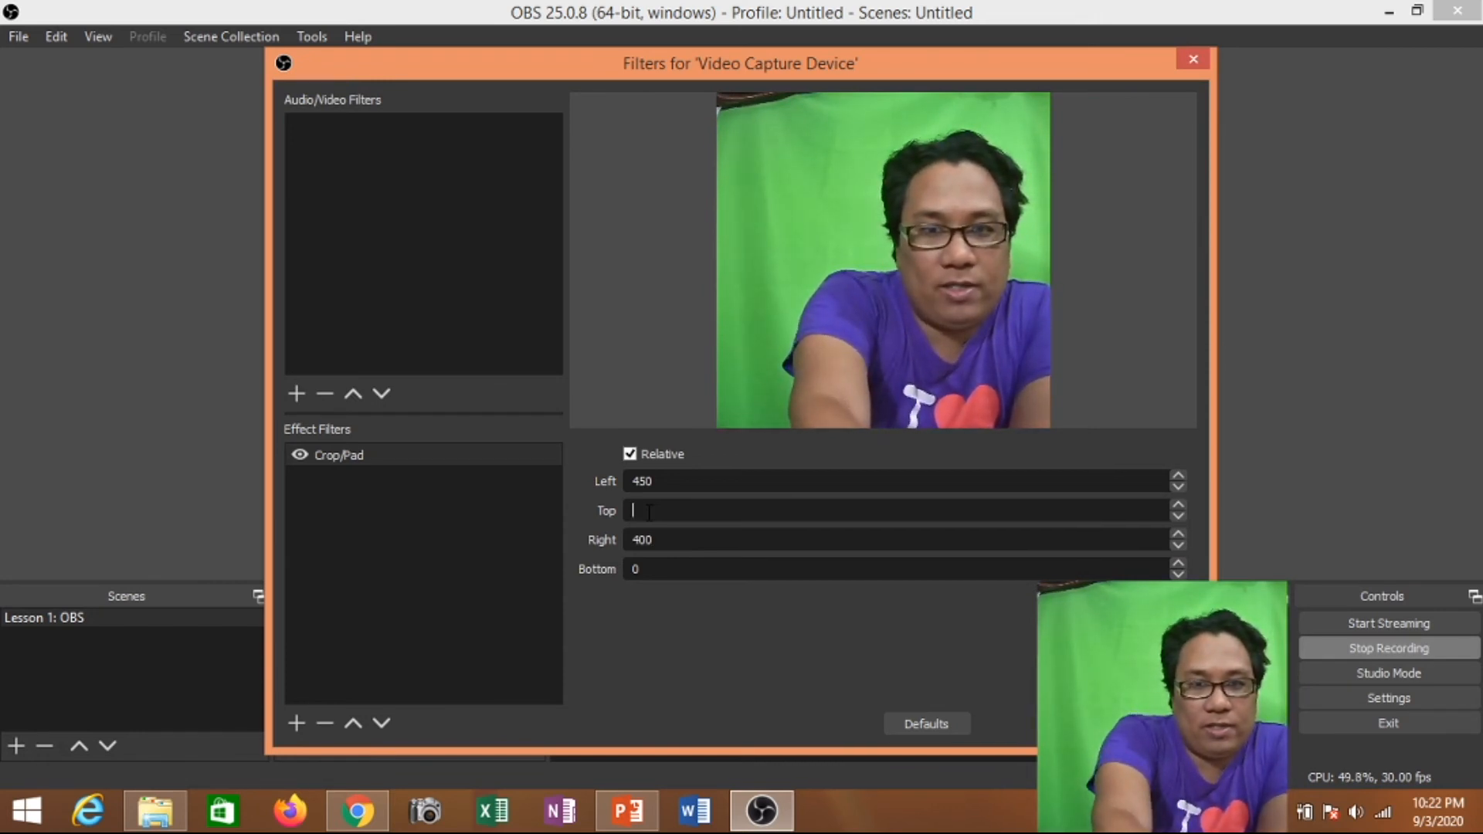
- Set the Crop/Pad filter's top and bottom crop to 100 each and close the filters window
{"action": "type", "text": "00"}
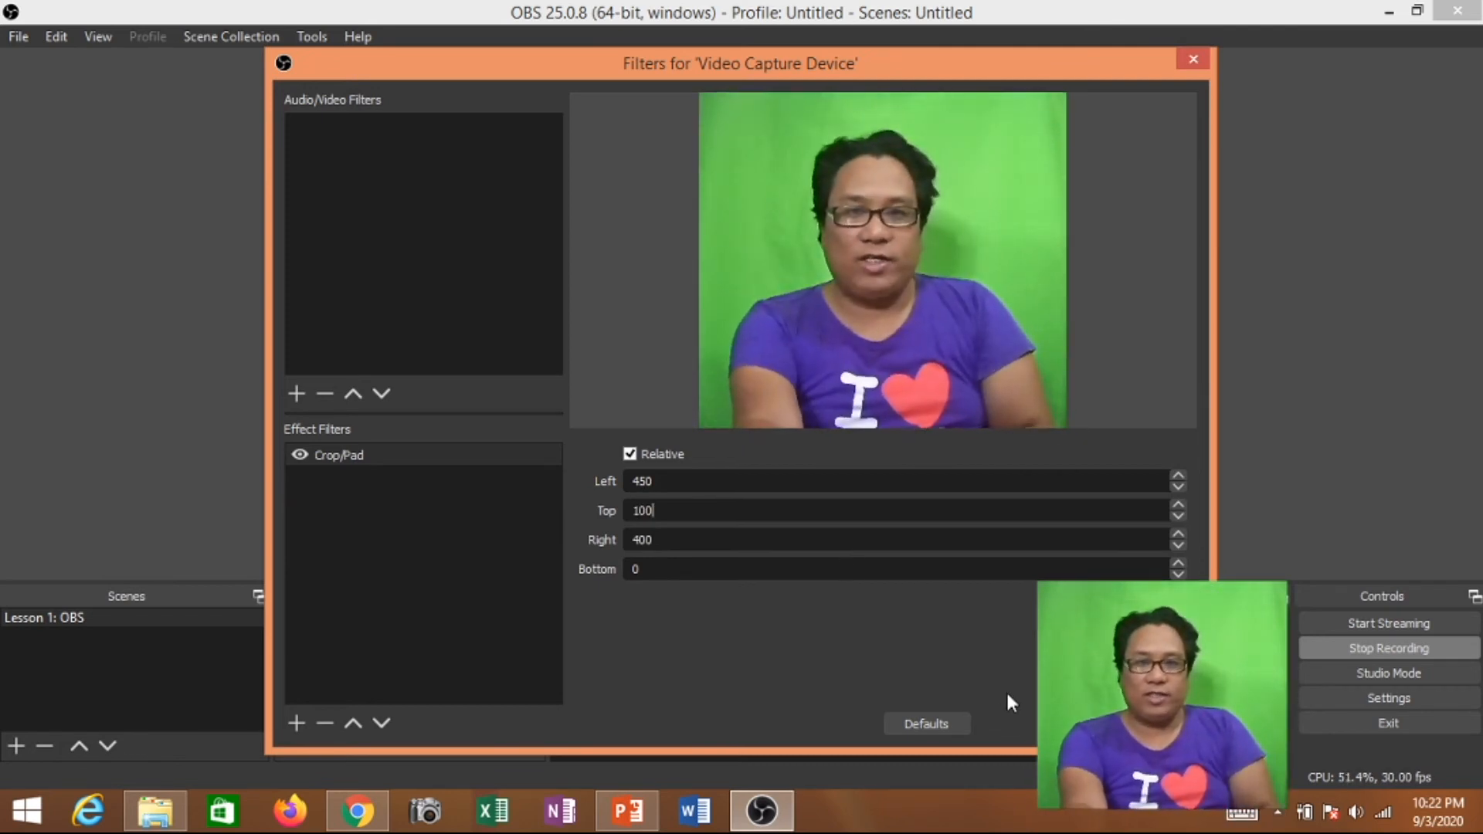
{"action": "double_click", "coordinate": [672, 576]}
{"action": "type", "text": "100"}
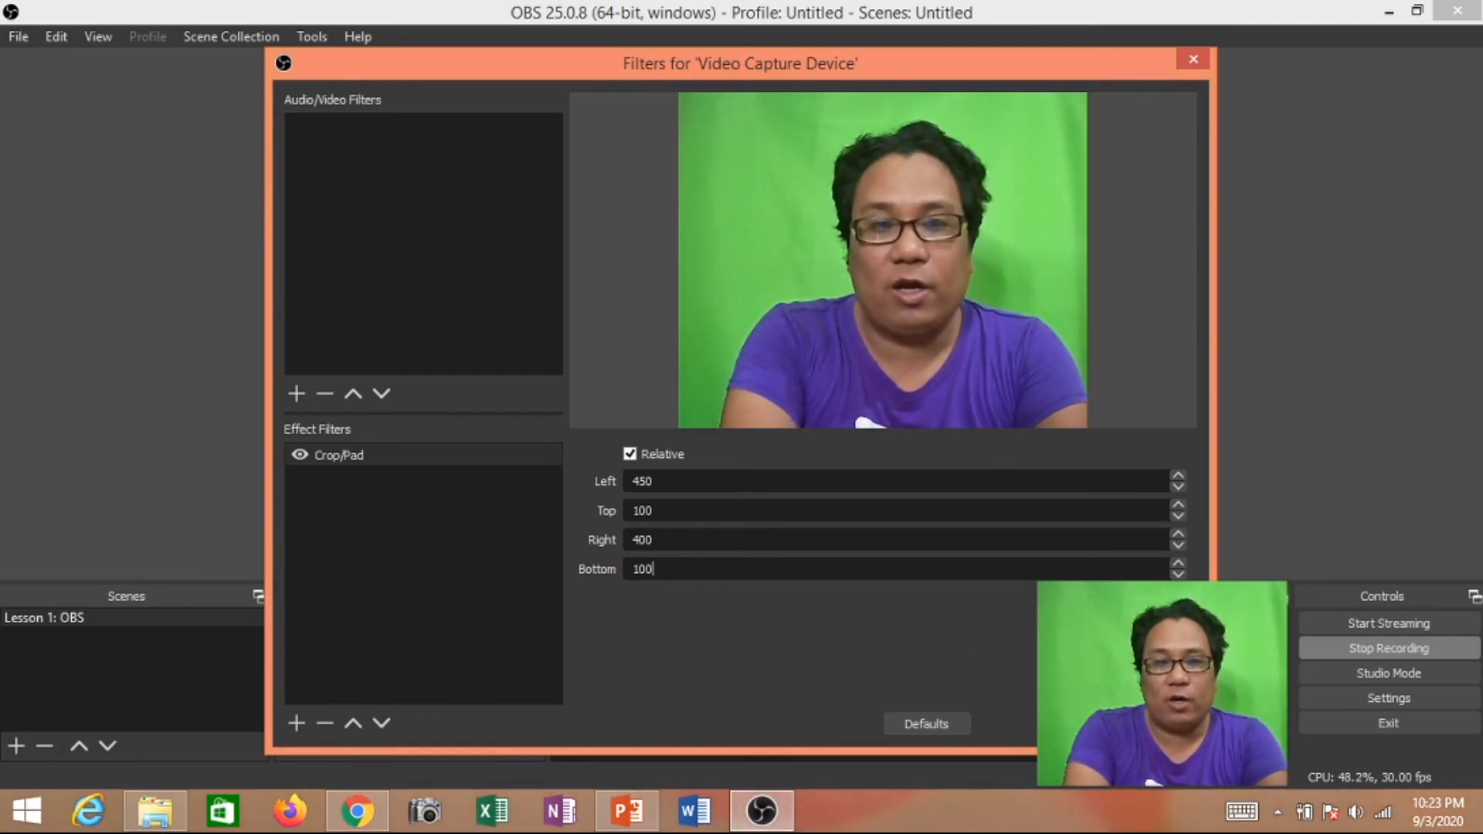
{"action": "left_click", "coordinate": [1153, 724]}
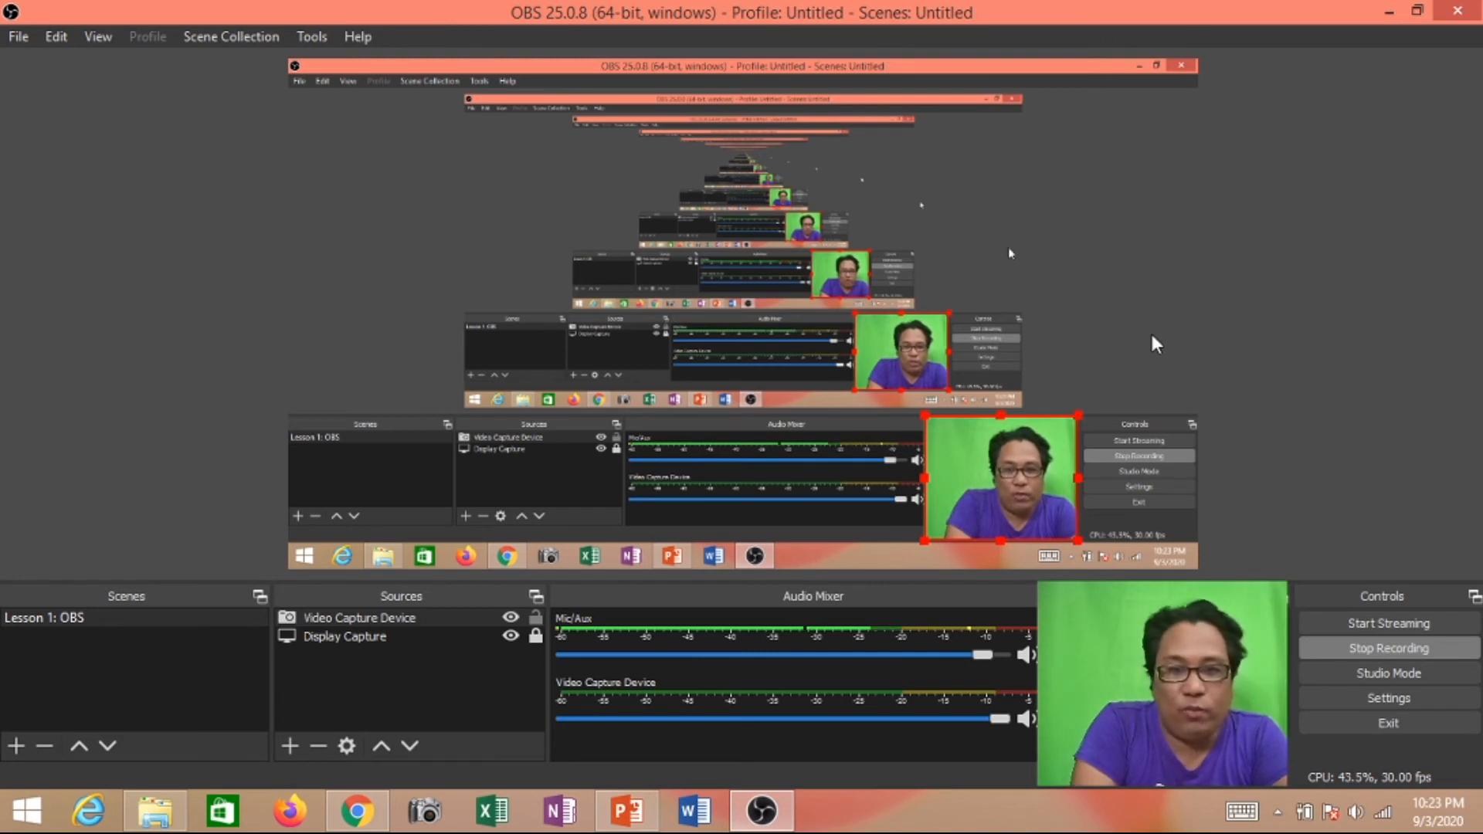
- Reopen the Video Capture Device's filters and add a Chroma Key effect filter with the default name
{"action": "right_click", "coordinate": [989, 476]}
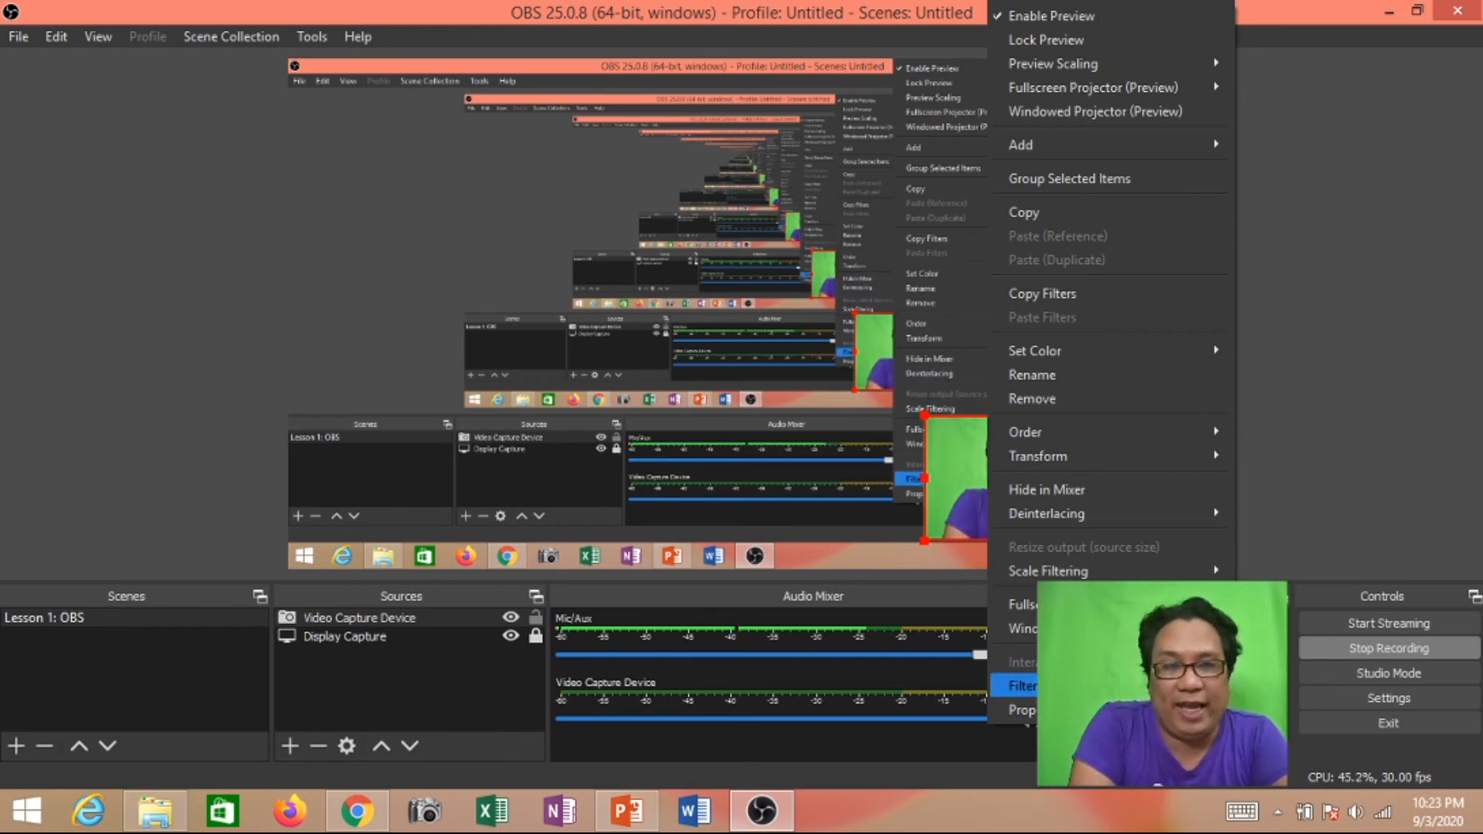
{"action": "left_click", "coordinate": [1021, 686]}
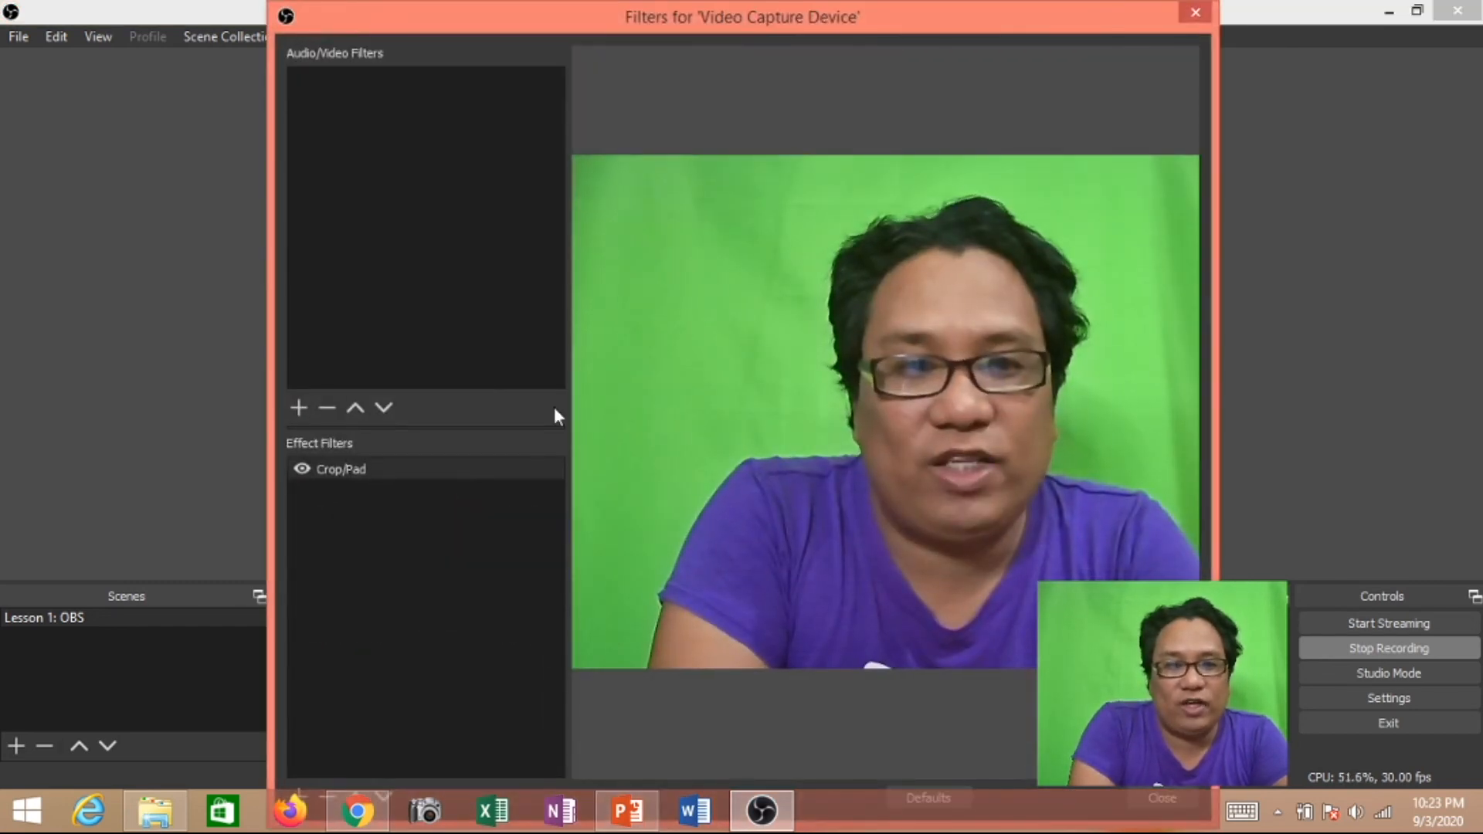
{"action": "left_click_drag", "start_coordinate": [1005, 2], "coordinate": [1004, 106]}
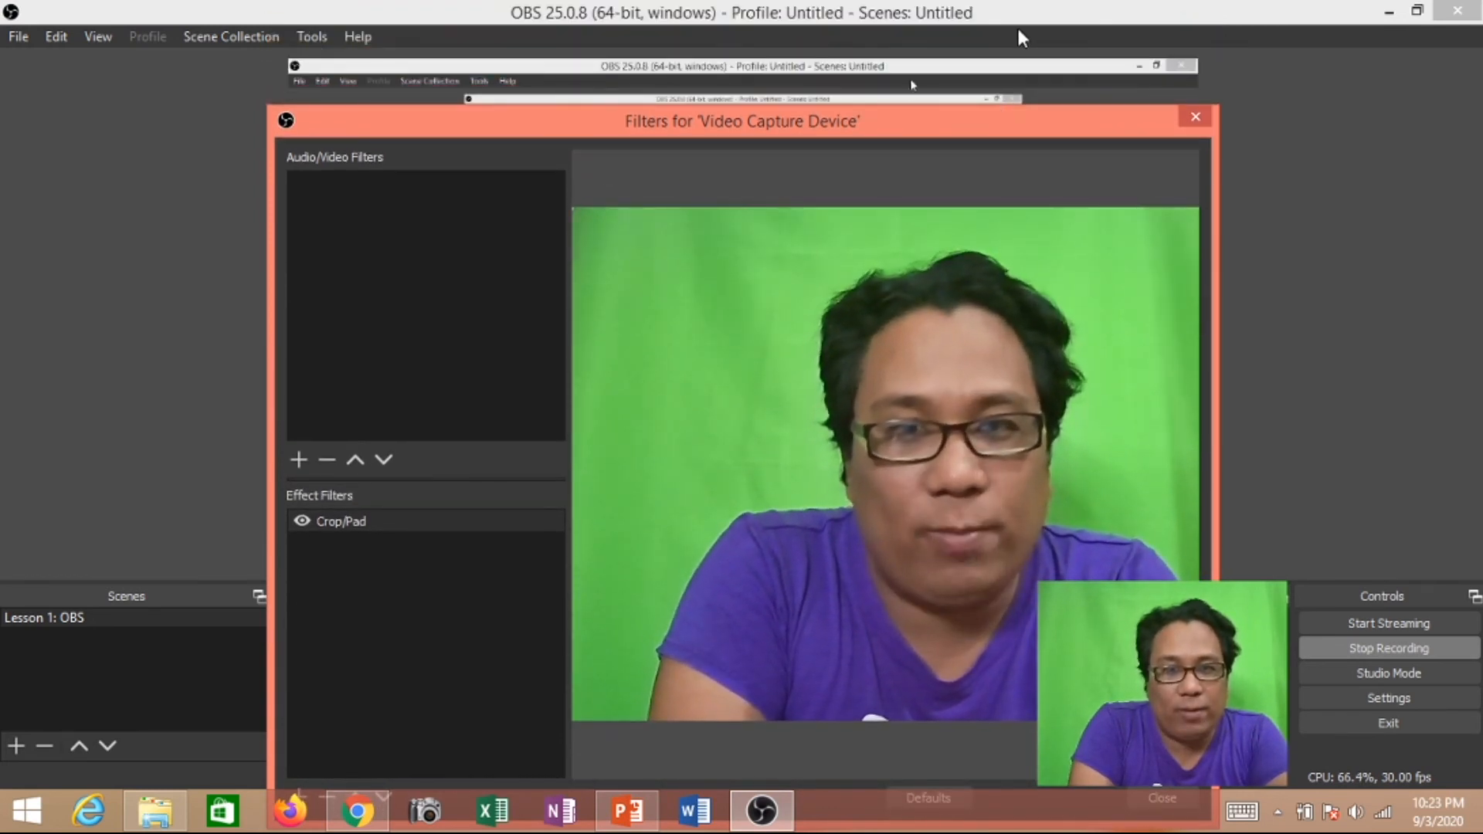
{"action": "left_click_drag", "start_coordinate": [995, 116], "coordinate": [1015, 45]}
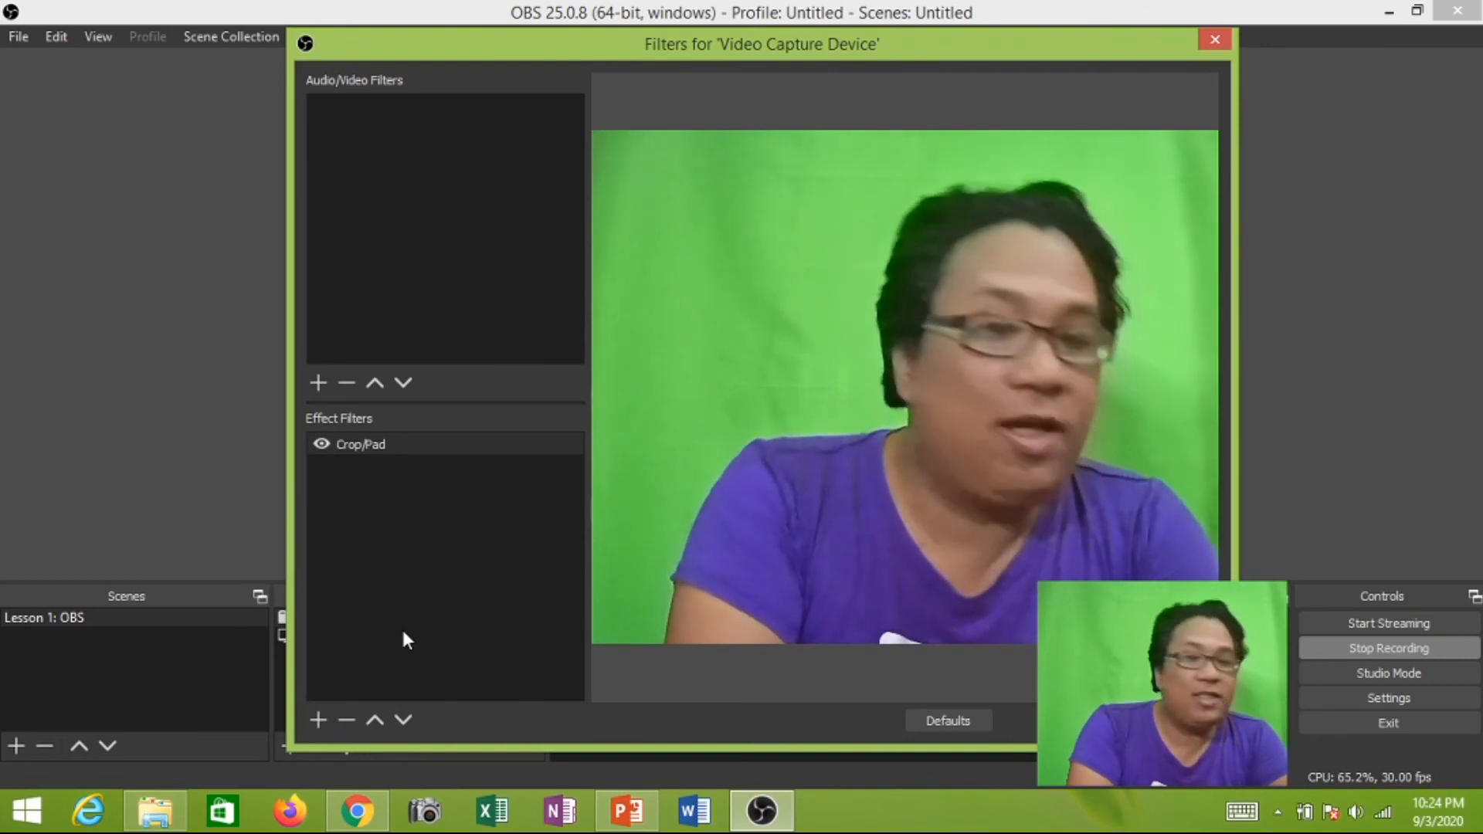
{"action": "left_click", "coordinate": [318, 720]}
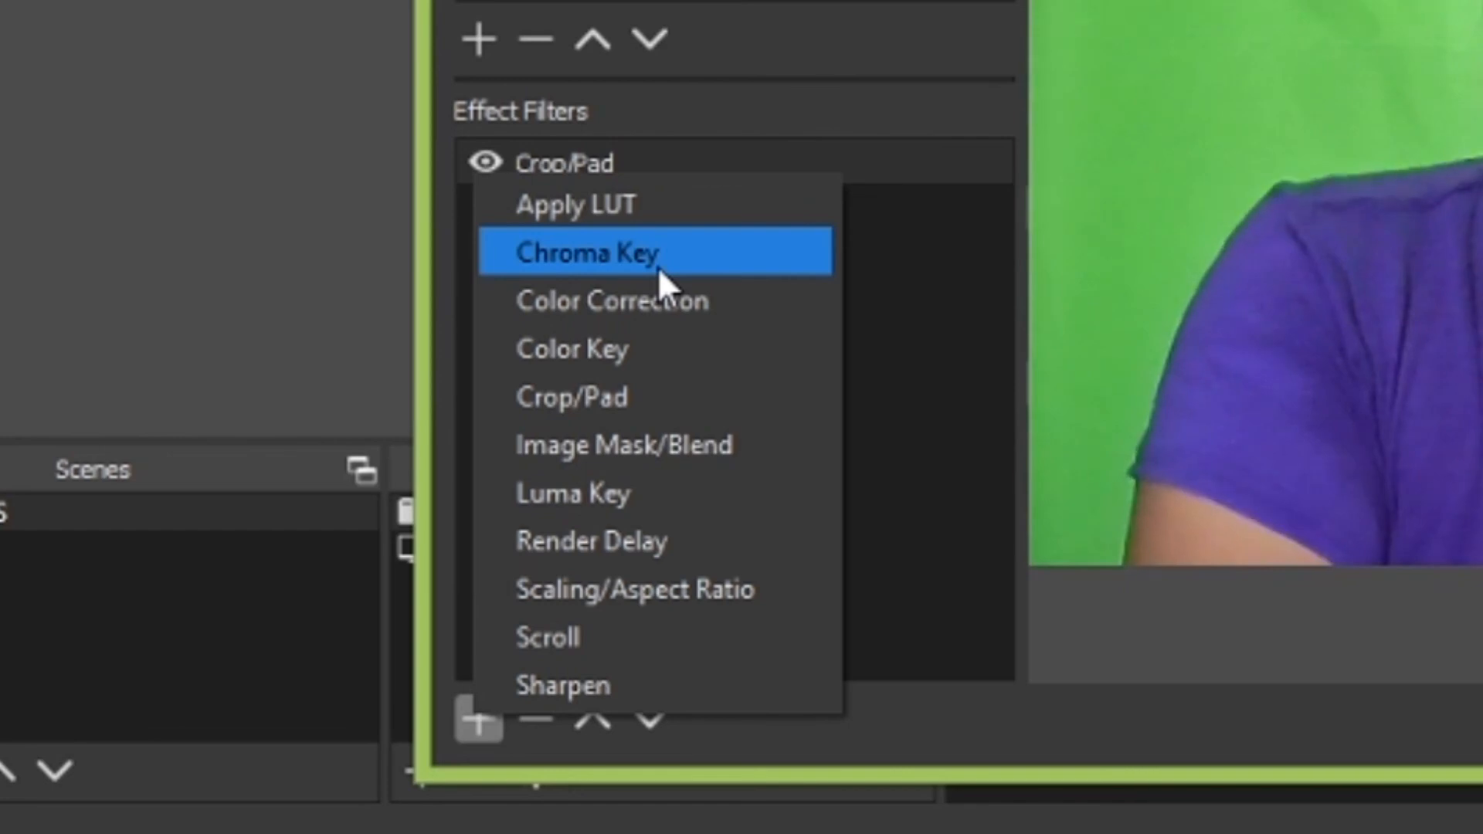
{"action": "left_click", "coordinate": [656, 267]}
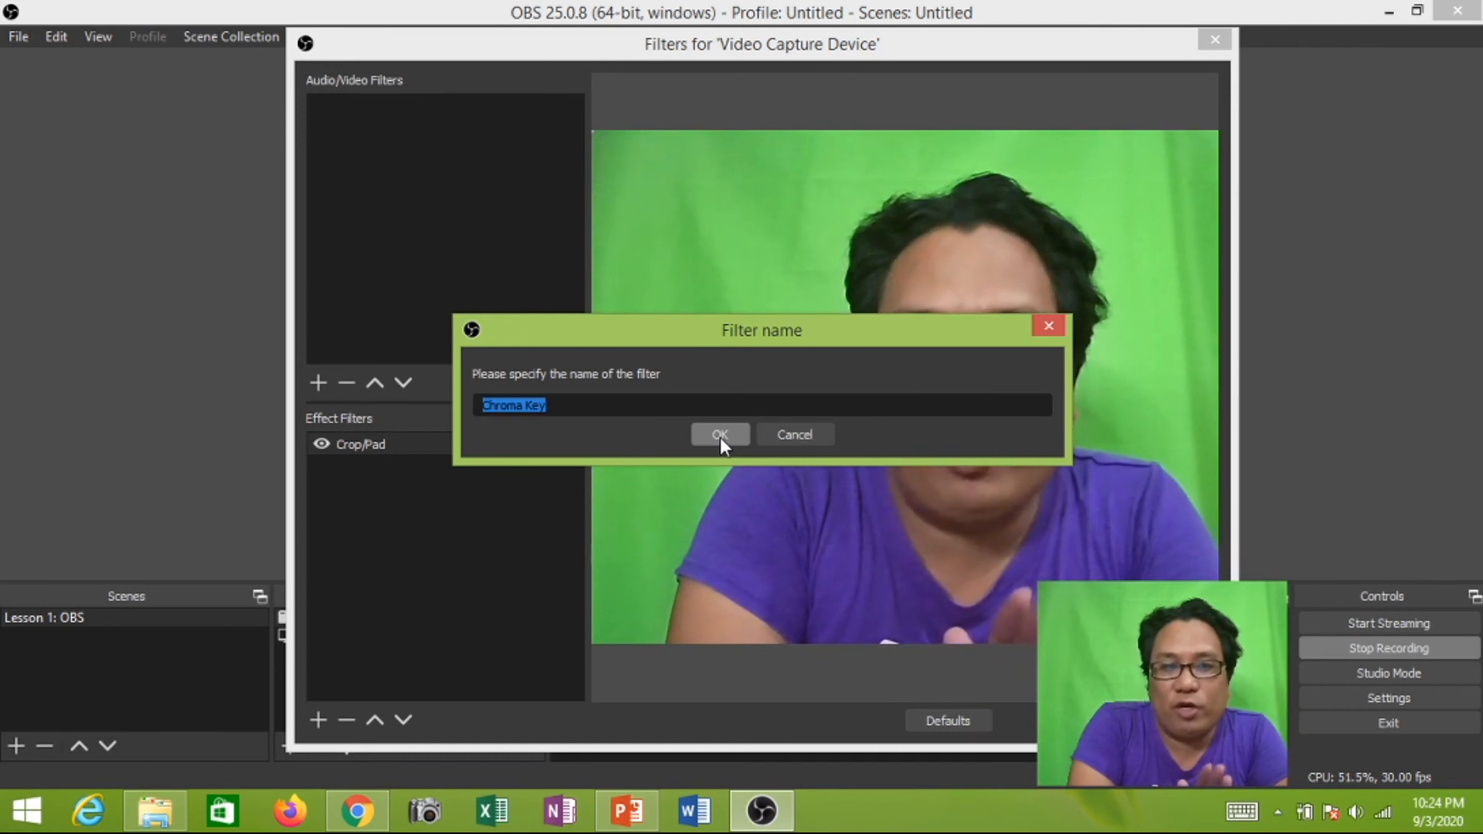
{"action": "left_click", "coordinate": [720, 435]}
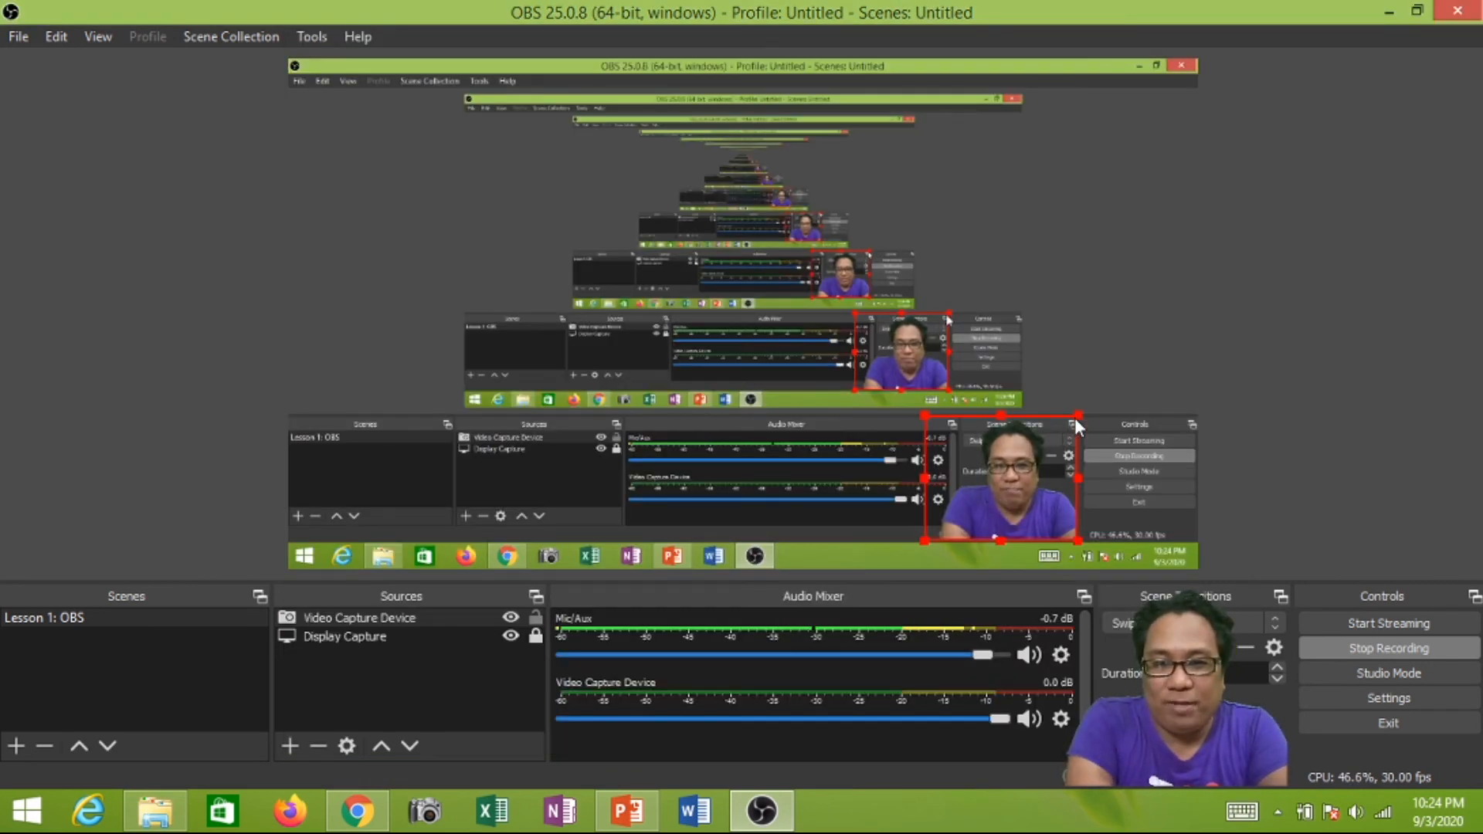
- Enlarge the webcam source in the preview and place it in the lower-right corner of the canvas
{"action": "left_click_drag", "start_coordinate": [1076, 418], "coordinate": [1130, 365]}
{"action": "left_click_drag", "start_coordinate": [1077, 449], "coordinate": [1134, 475]}
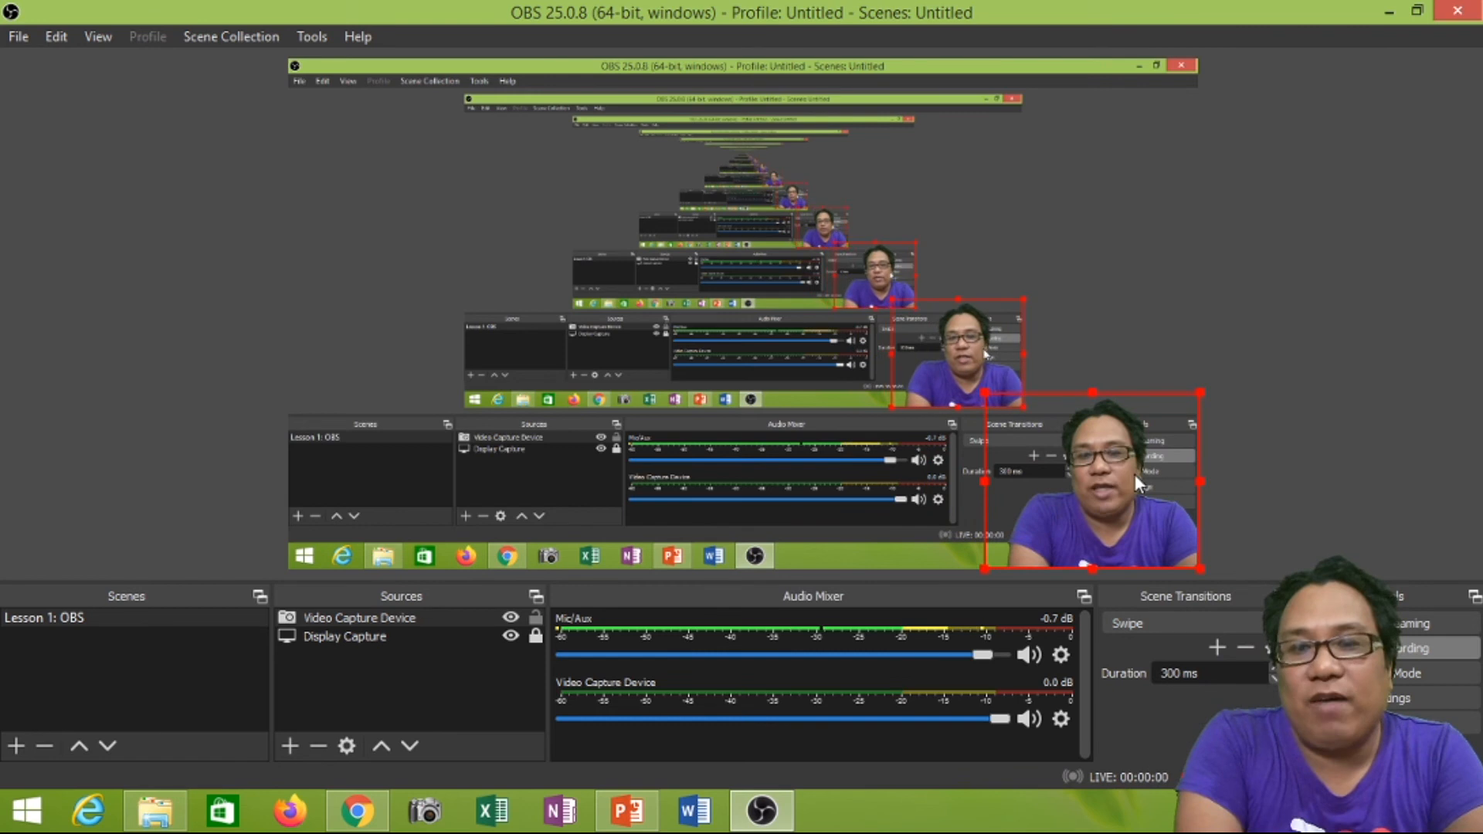
{"action": "mouse_move", "coordinate": [1092, 393]}
{"action": "left_mouse_down"}
{"action": "mouse_move", "coordinate": [1094, 378]}
{"action": "mouse_move", "coordinate": [1069, 392]}
{"action": "mouse_move", "coordinate": [1086, 393]}
{"action": "left_mouse_up"}
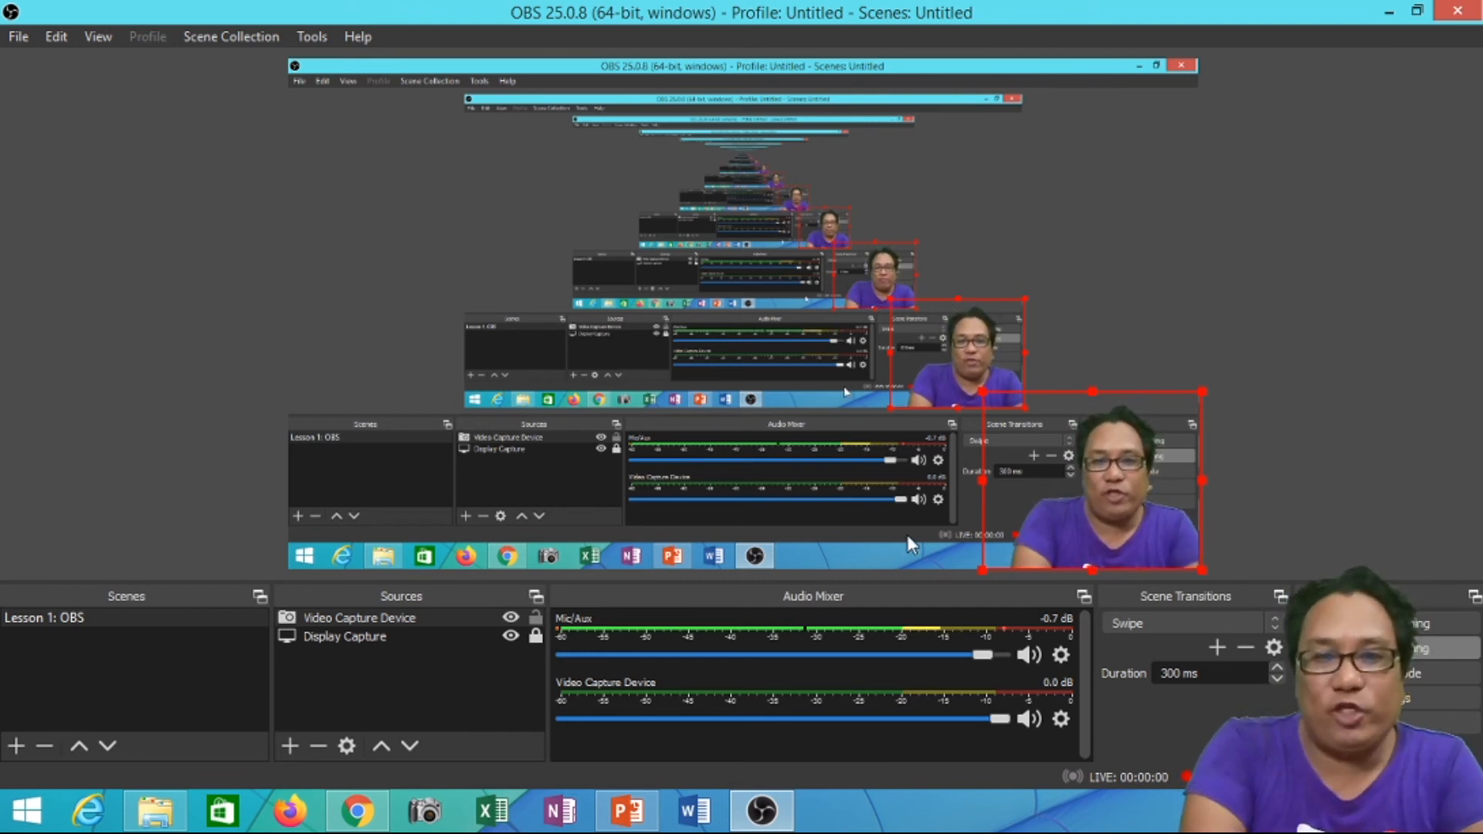
- Switch to PowerPoint and start the slide show to check the keyed webcam overlay on the title slide
{"action": "mouse_move", "coordinate": [626, 825]}
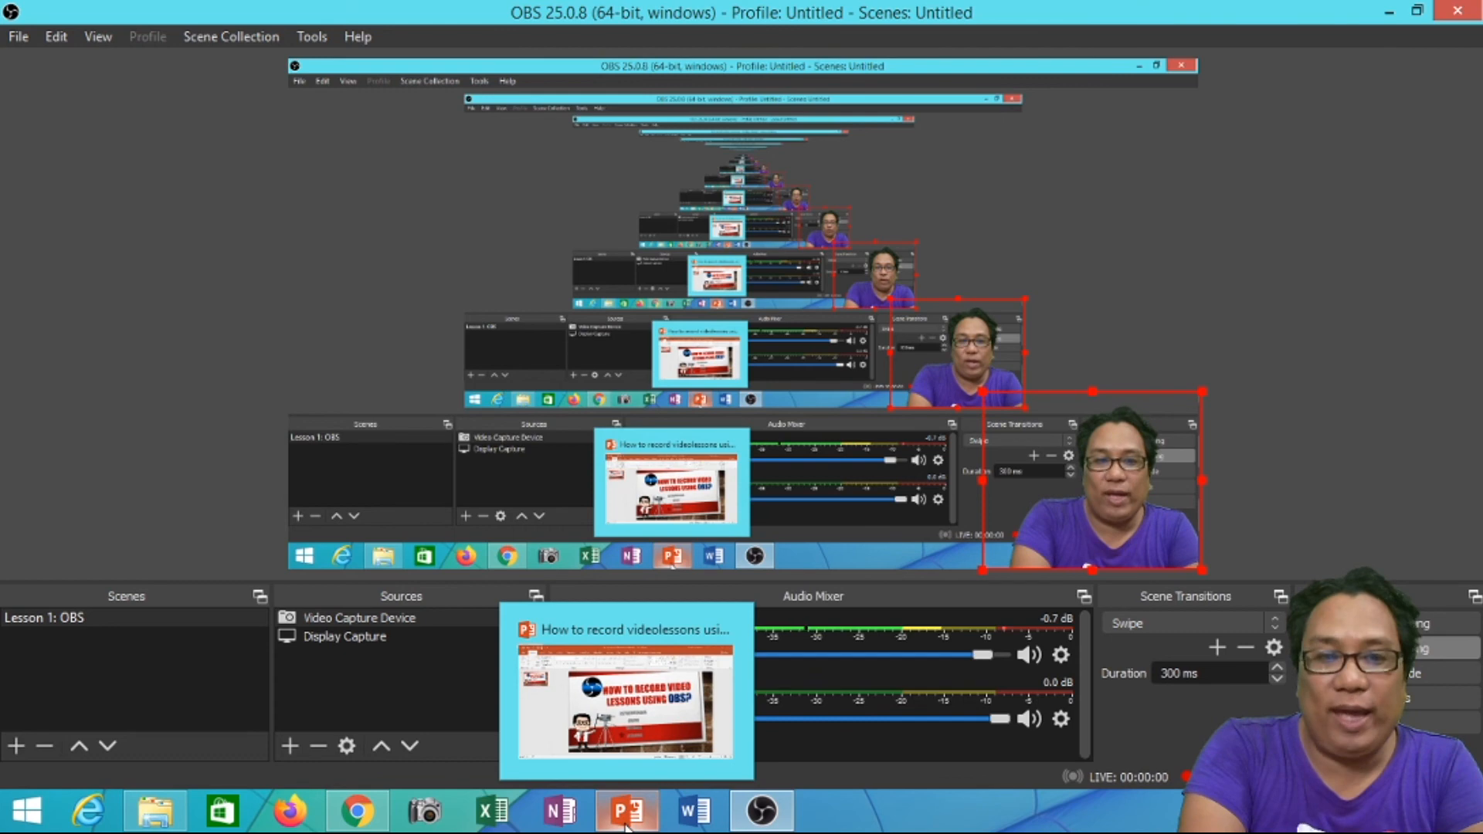
{"action": "left_click", "coordinate": [626, 825]}
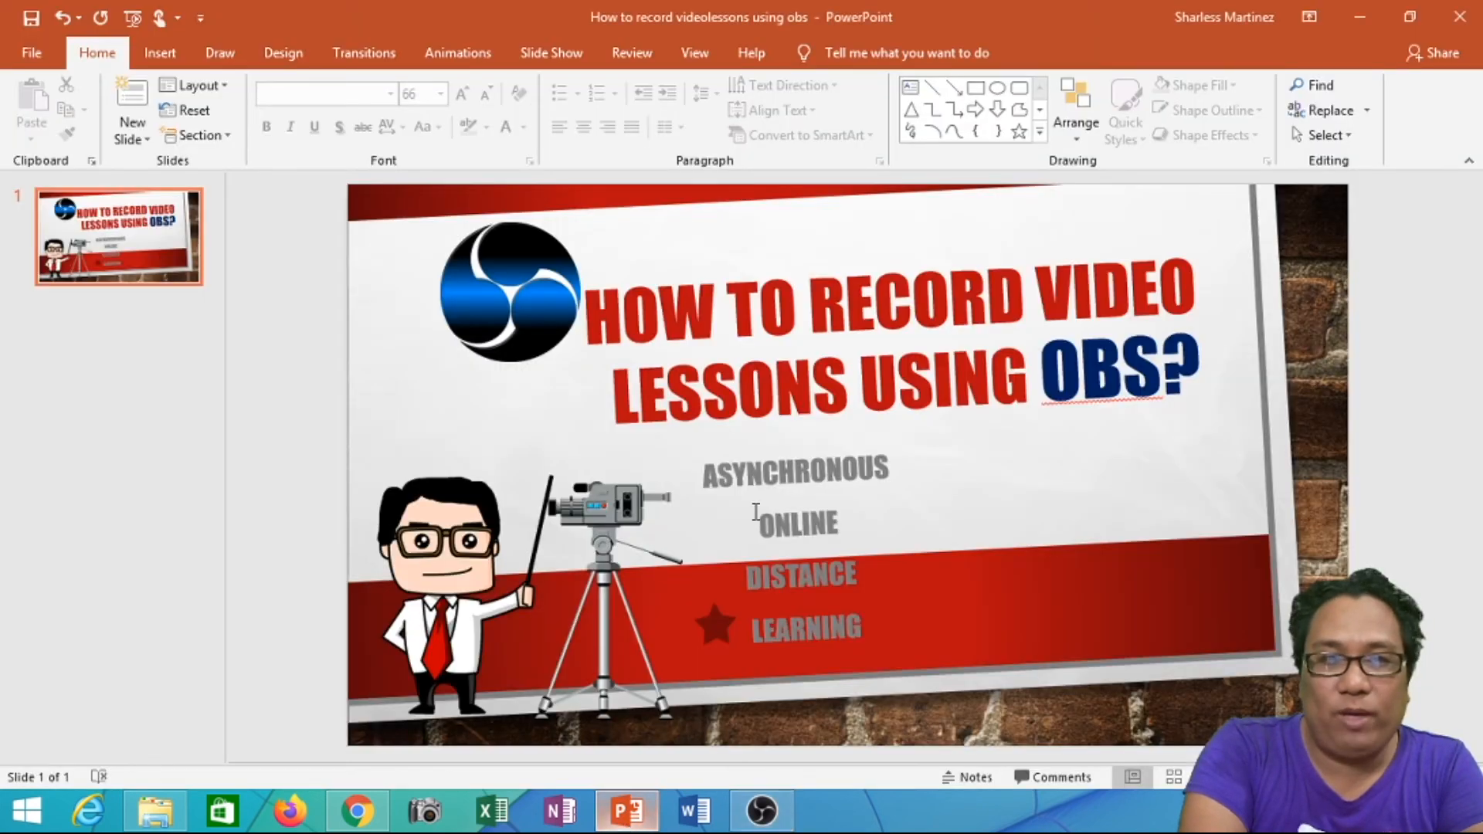
{"action": "left_click", "coordinate": [968, 500]}
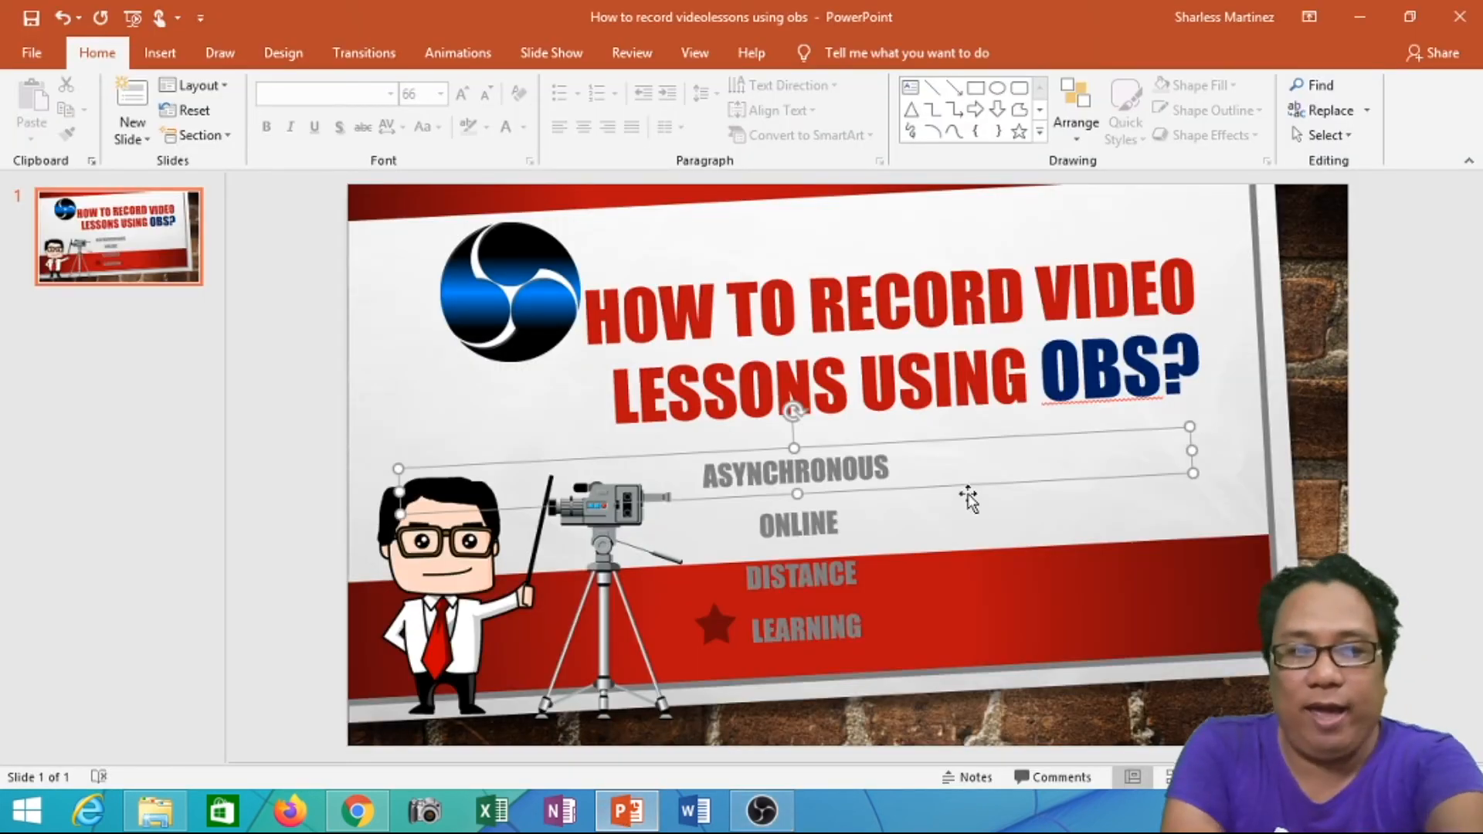
{"action": "key", "text": "F5"}
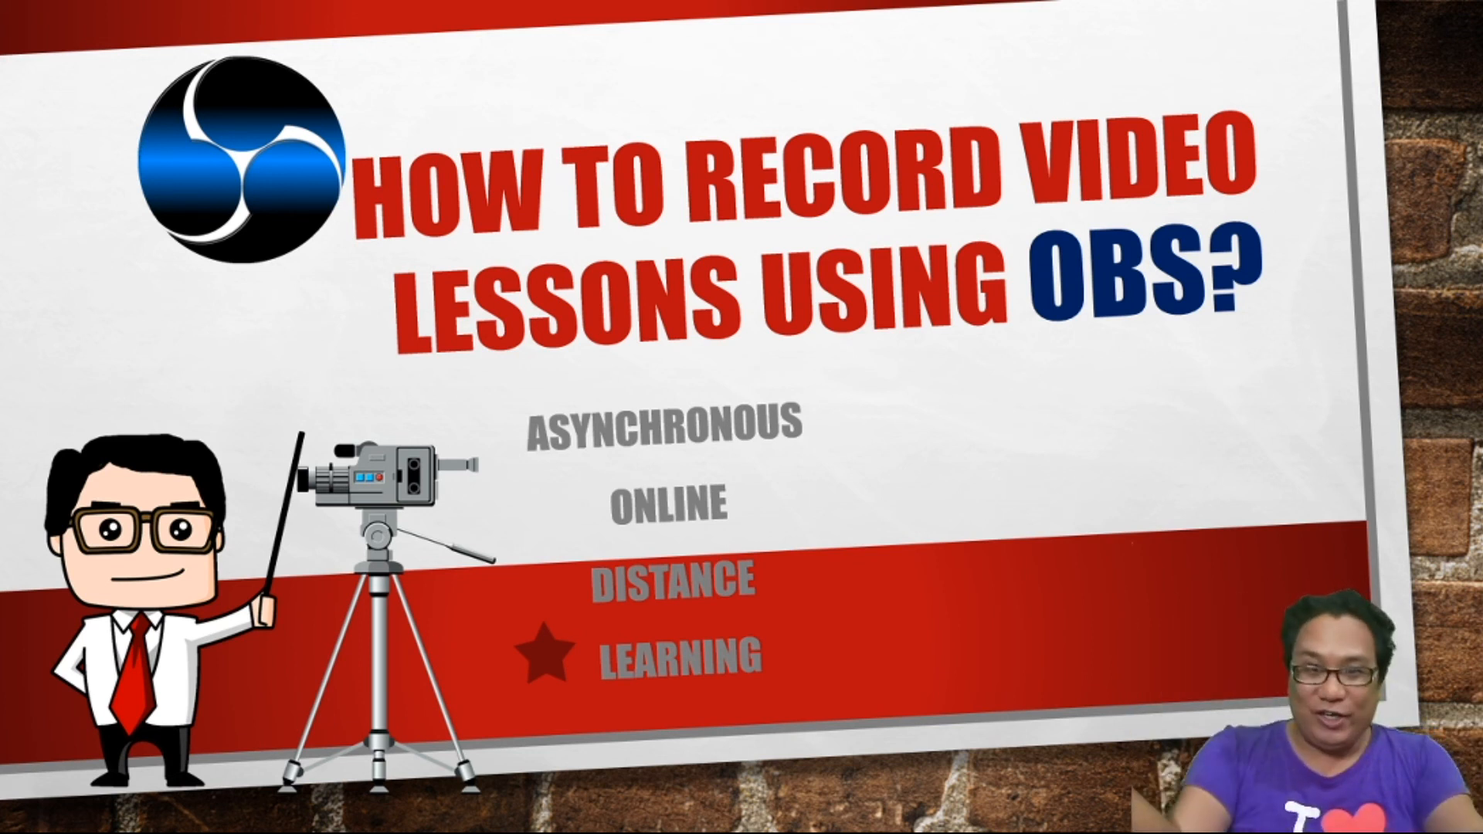